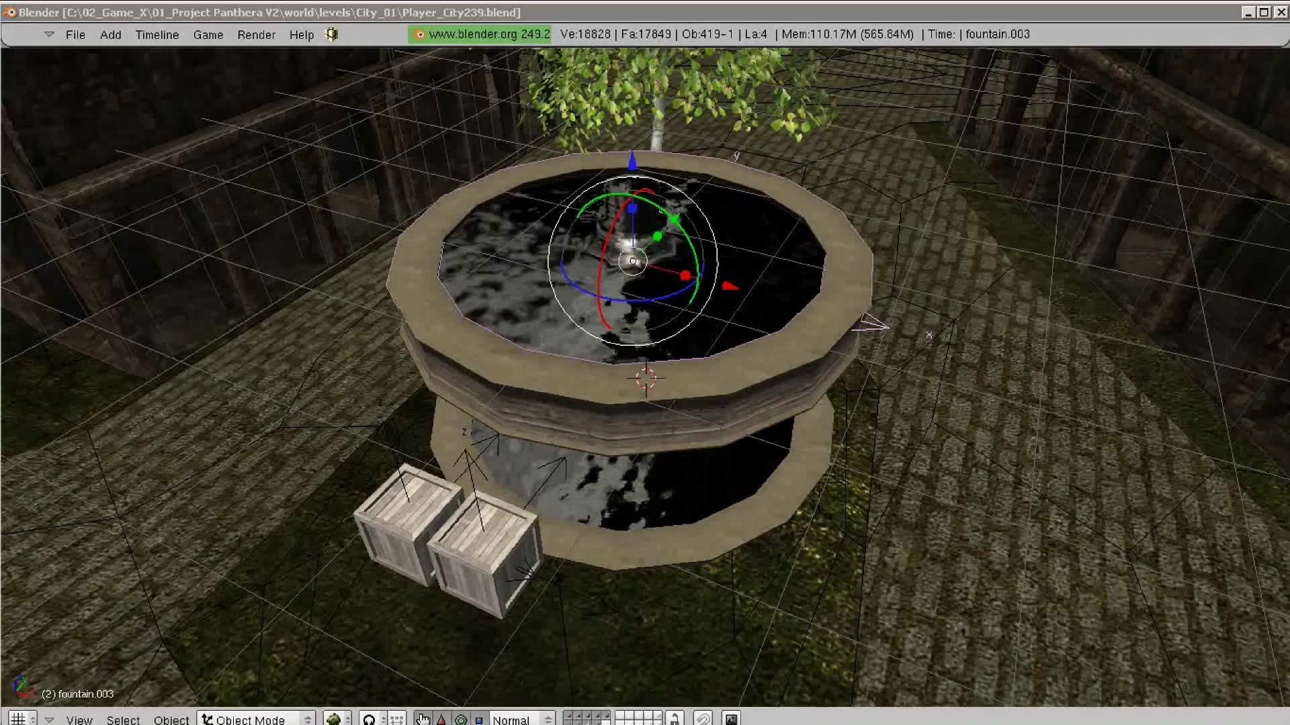
Orbit around the fountain and delete the accidental Shift+D duplicate of a fountain part
{"action": "middle_click_drag", "start_coordinate": [645, 403], "coordinate": [625, 303]}
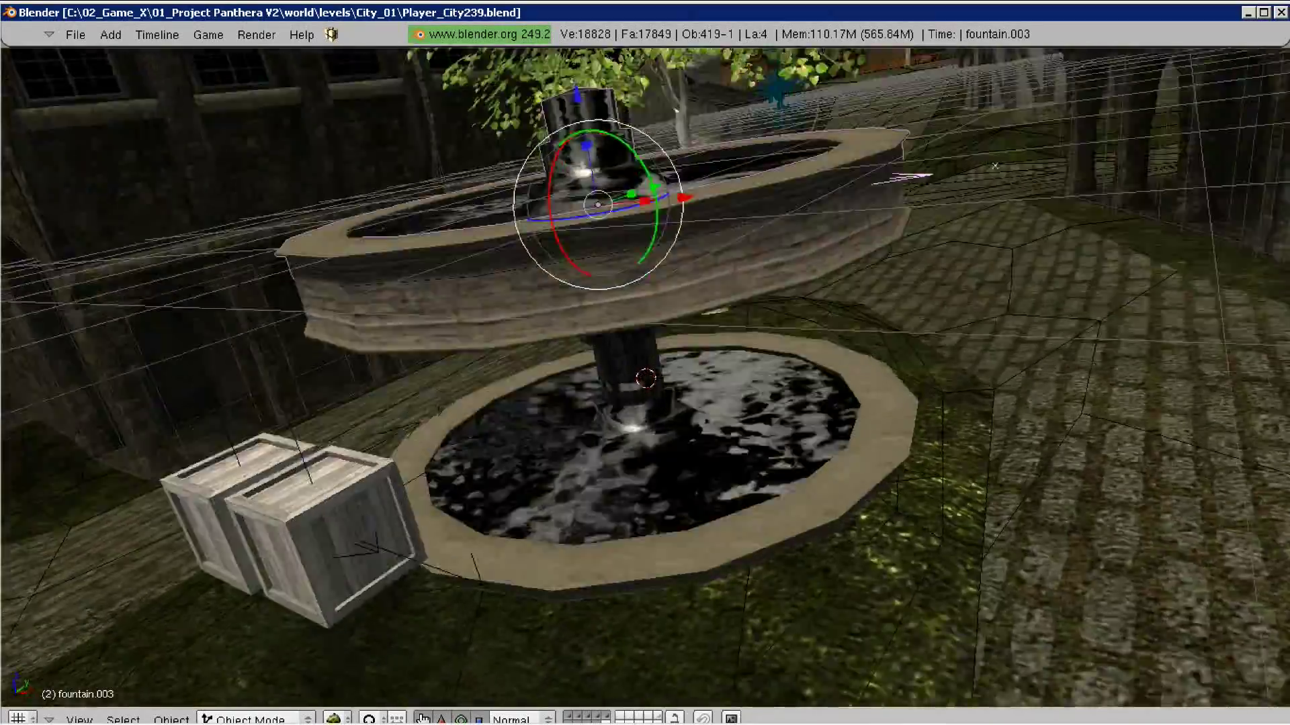
{"action": "mouse_move", "coordinate": [645, 376]}
{"action": "middle_mouse_down"}
{"action": "mouse_move", "coordinate": [645, 430]}
{"action": "mouse_move", "coordinate": [658, 335]}
{"action": "mouse_move", "coordinate": [644, 389]}
{"action": "mouse_move", "coordinate": [645, 295]}
{"action": "mouse_move", "coordinate": [631, 335]}
{"action": "mouse_move", "coordinate": [645, 429]}
{"action": "middle_mouse_up"}
{"action": "key", "text": "shift+d"}
{"action": "key", "text": "Escape"}
{"action": "key", "text": "x"}
{"action": "key", "text": "Return"}
Select the upper fountain piece fountain.002 and bring up the Add menu
{"action": "right_click", "coordinate": [941, 403]}
{"action": "right_click", "coordinate": [739, 222]}
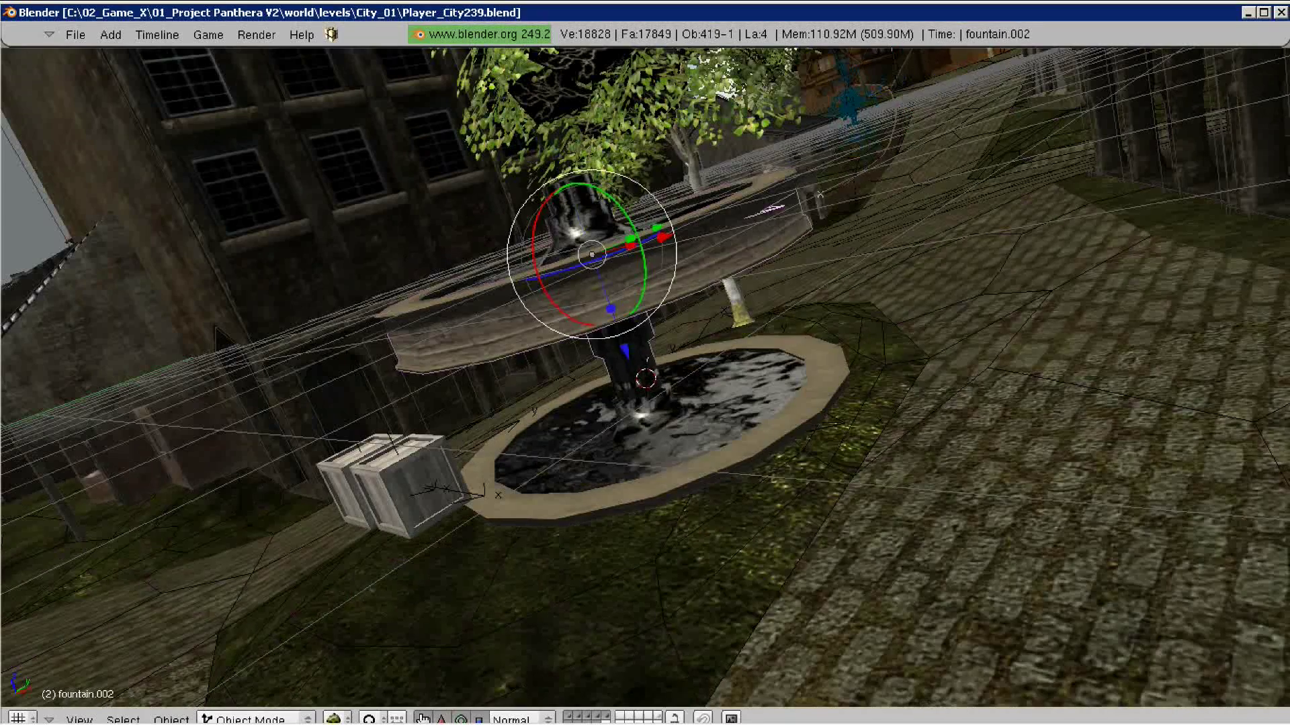
{"action": "key", "text": "space"}
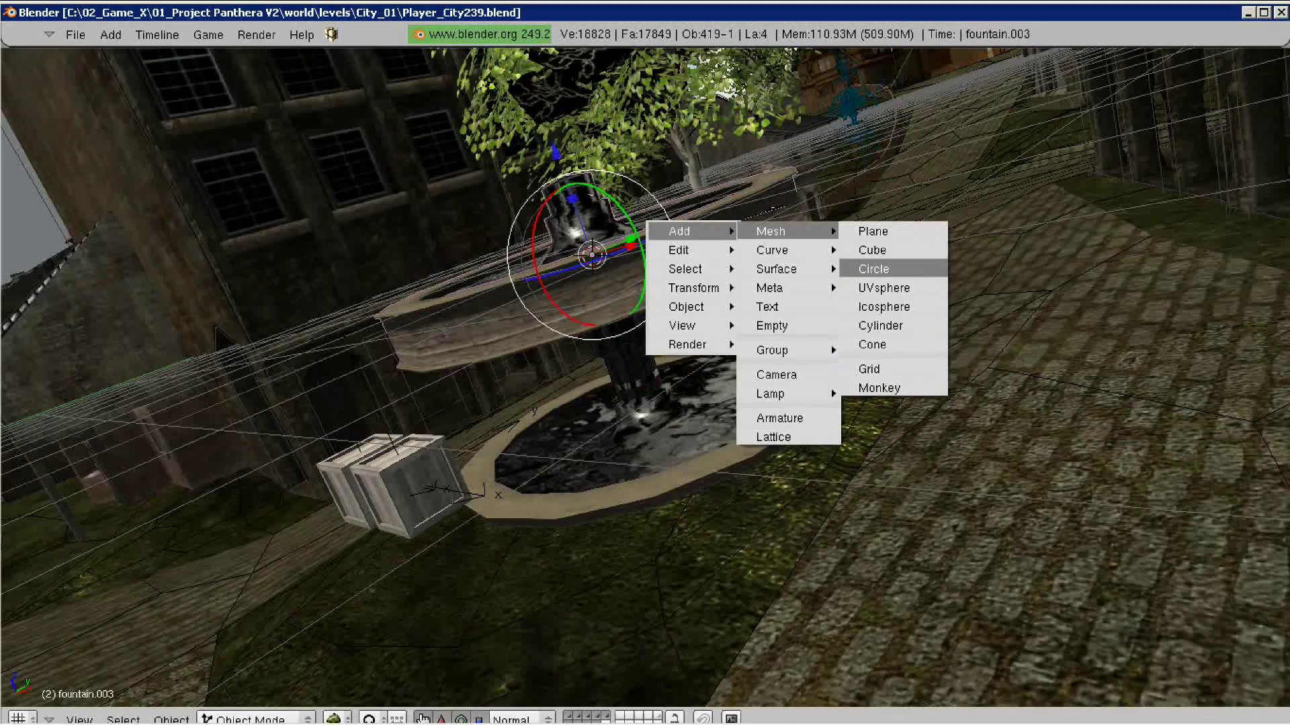
Add an eight-vertex mesh circle scaled to fit the fountain basin
{"action": "left_click", "coordinate": [873, 269]}
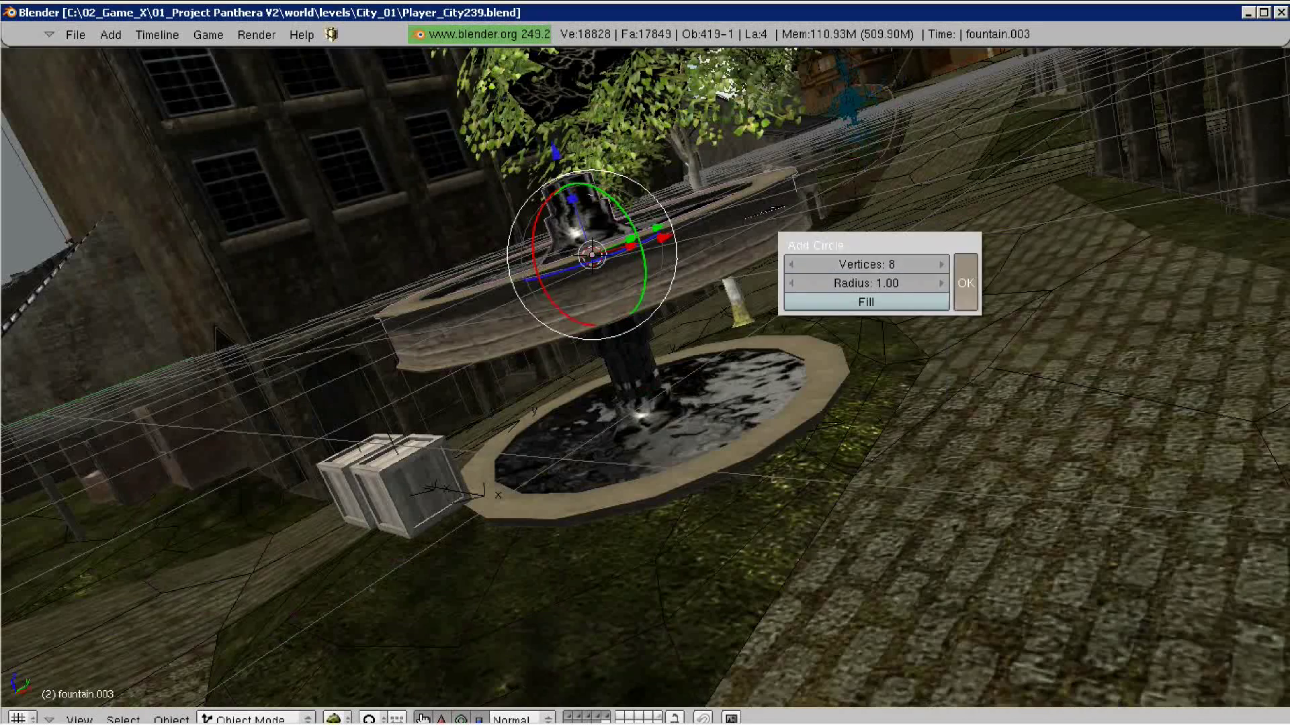
{"action": "key", "text": "Return"}
{"action": "key", "text": "Return"}
{"action": "middle_click_drag", "start_coordinate": [645, 377], "coordinate": [644, 269]}
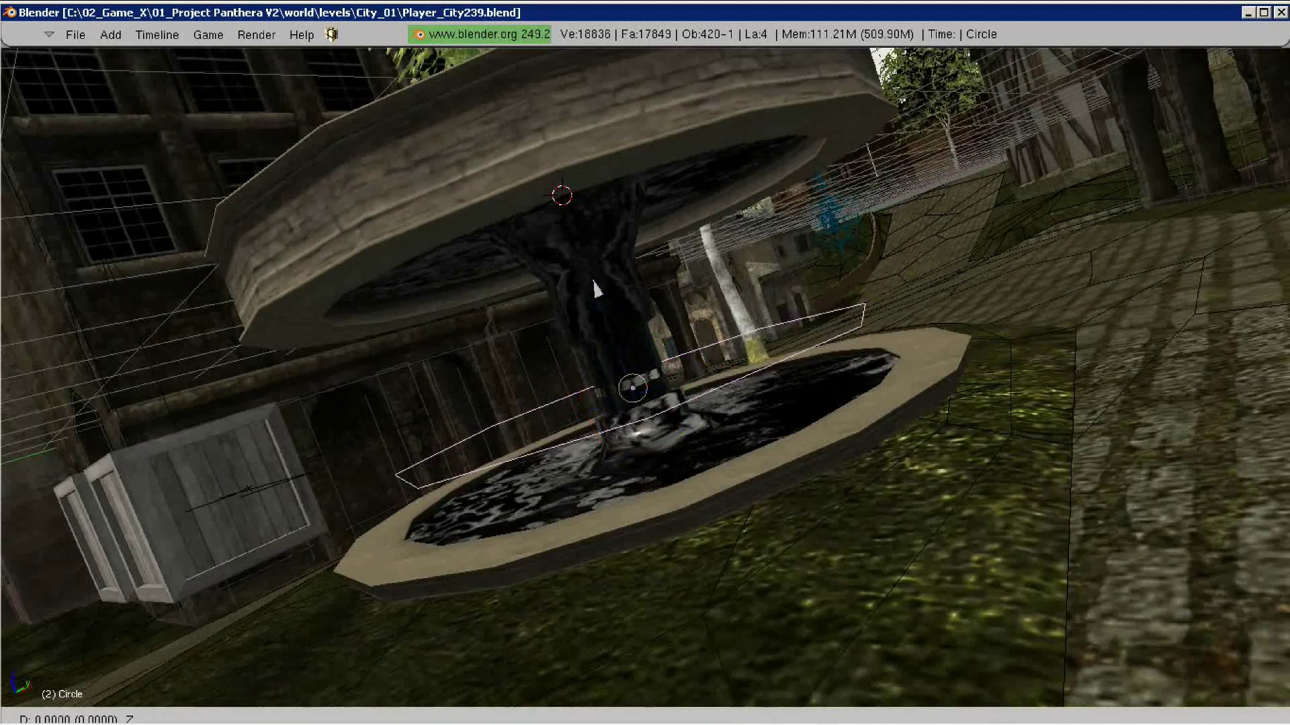
{"action": "middle_click_drag", "start_coordinate": [565, 679], "coordinate": [403, 672]}
Extrude the circle's edges upward into a full-height wall in Edit Mode, then select all
{"action": "left_click", "coordinate": [252, 719]}
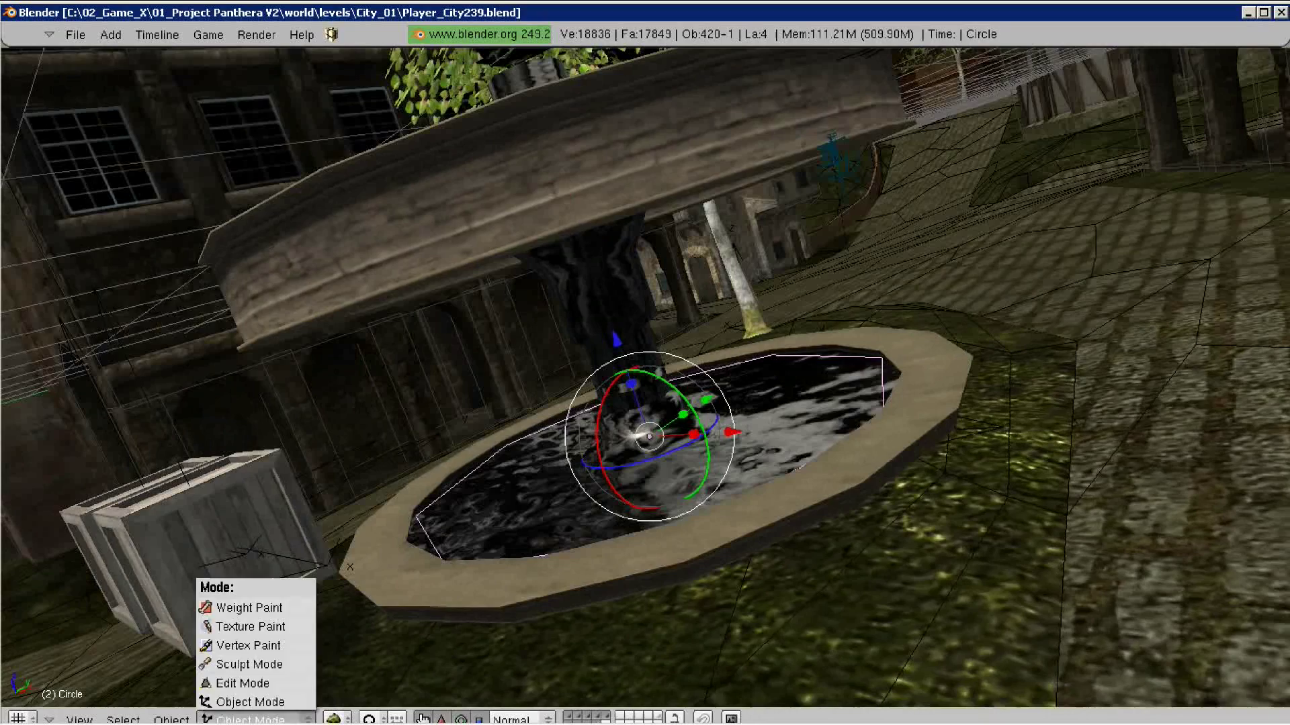
{"action": "left_click", "coordinate": [289, 679]}
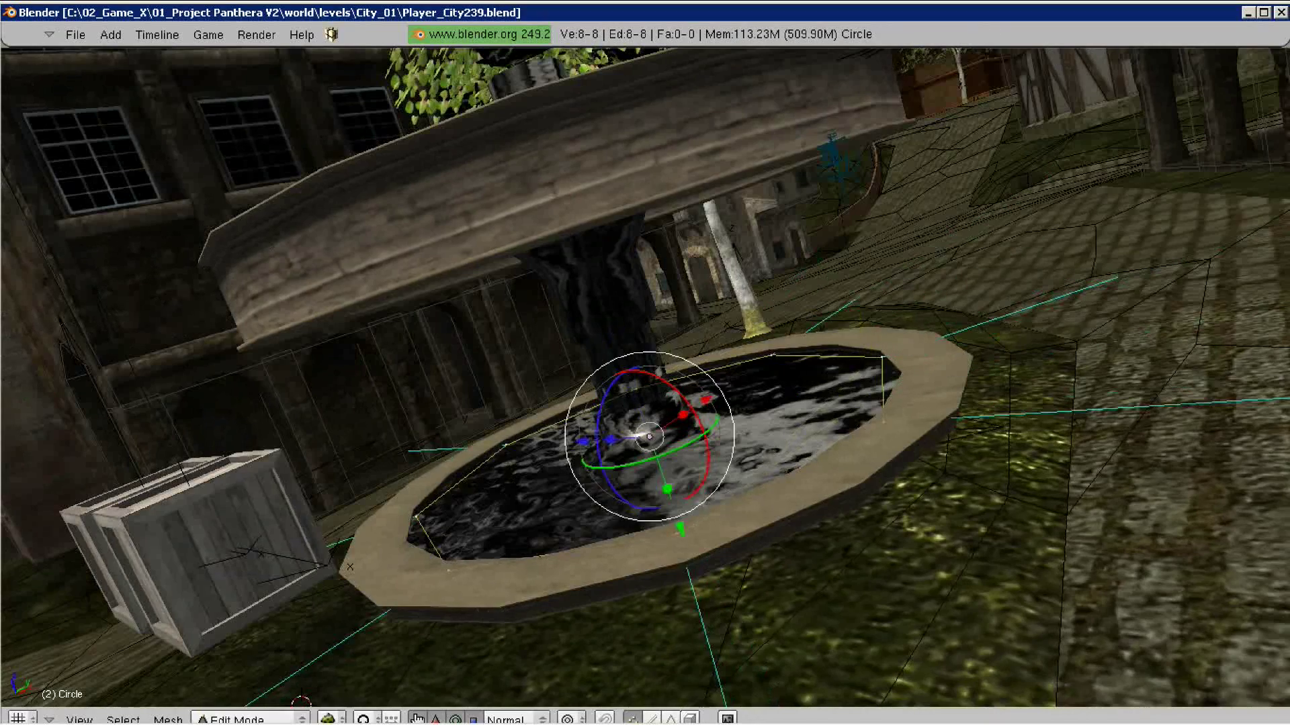
{"action": "key", "text": "e"}
{"action": "left_click", "coordinate": [583, 467]}
{"action": "mouse_move", "coordinate": [604, 403]}
{"action": "middle_mouse_down"}
{"action": "mouse_move", "coordinate": [661, 445]}
{"action": "mouse_move", "coordinate": [604, 376]}
{"action": "middle_mouse_up"}
{"action": "key", "text": "a"}
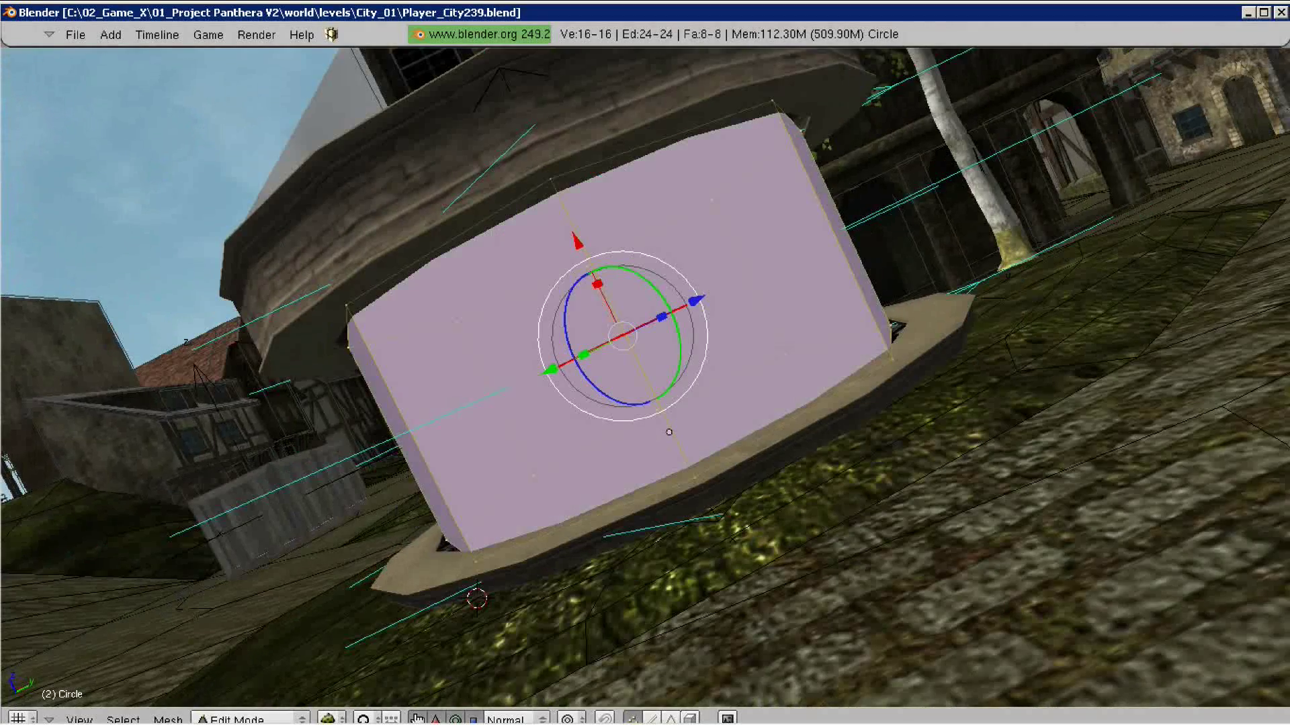
Show a UV editor in the right pane and unwrap the wall, resetting each face to the full square
{"action": "key", "text": "ctrl+Up"}
{"action": "left_click", "coordinate": [657, 505]}
{"action": "left_click", "coordinate": [708, 404]}
{"action": "middle_click_drag", "start_coordinate": [430, 322], "coordinate": [368, 325]}
{"action": "key", "text": "u"}
{"action": "left_click", "coordinate": [368, 325]}
{"action": "key", "text": "u"}
{"action": "left_click", "coordinate": [363, 455]}
{"action": "mouse_move", "coordinate": [363, 455]}
{"action": "middle_mouse_down"}
{"action": "mouse_move", "coordinate": [349, 295]}
{"action": "mouse_move", "coordinate": [336, 282]}
{"action": "mouse_move", "coordinate": [323, 349]}
{"action": "mouse_move", "coordinate": [295, 282]}
{"action": "middle_mouse_up"}
Inspect the river plane Plane.002's FLUSS material in the material settings
{"action": "key", "text": "Tab"}
{"action": "right_click", "coordinate": [285, 272]}
{"action": "left_click", "coordinate": [131, 504]}
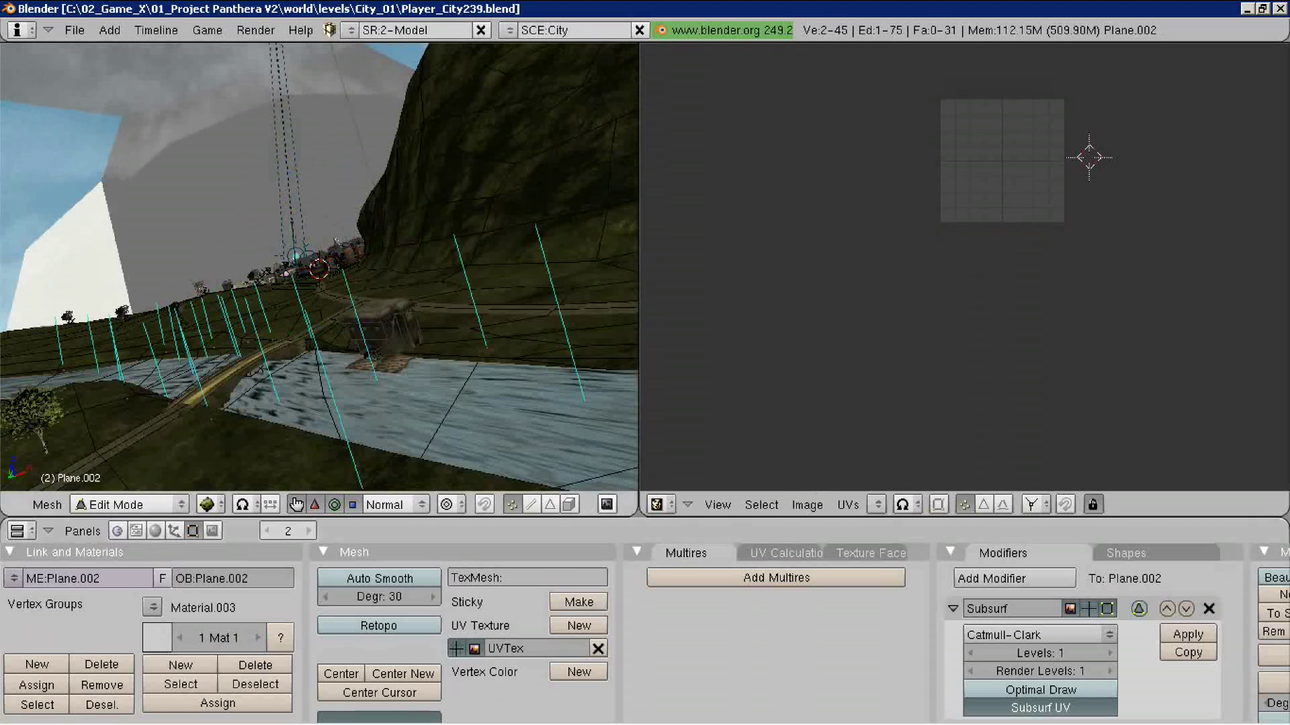
{"action": "key", "text": "a"}
{"action": "key", "text": "F5"}
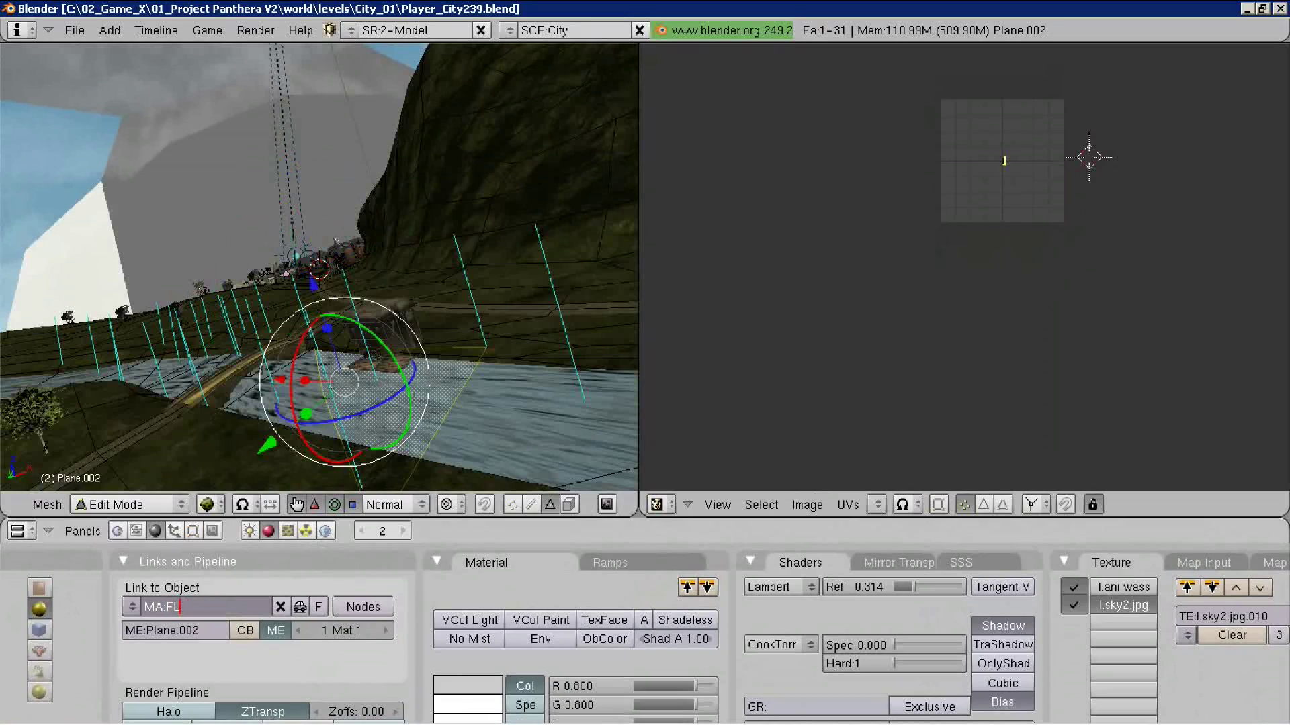
{"action": "key", "text": "Return"}
{"action": "key", "text": "Tab"}
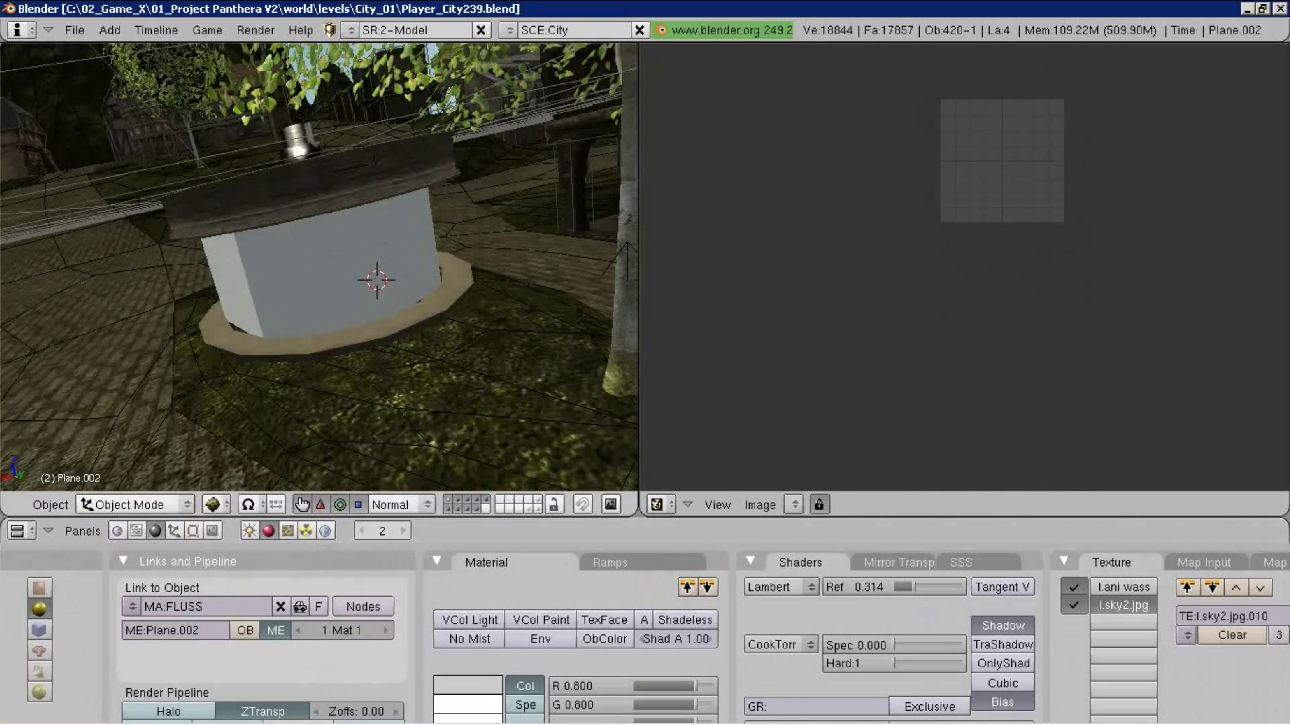
Assign the FLUSS material to the cylinder wall and test it in the running game
{"action": "left_click", "coordinate": [157, 569]}
{"action": "left_click", "coordinate": [67, 696]}
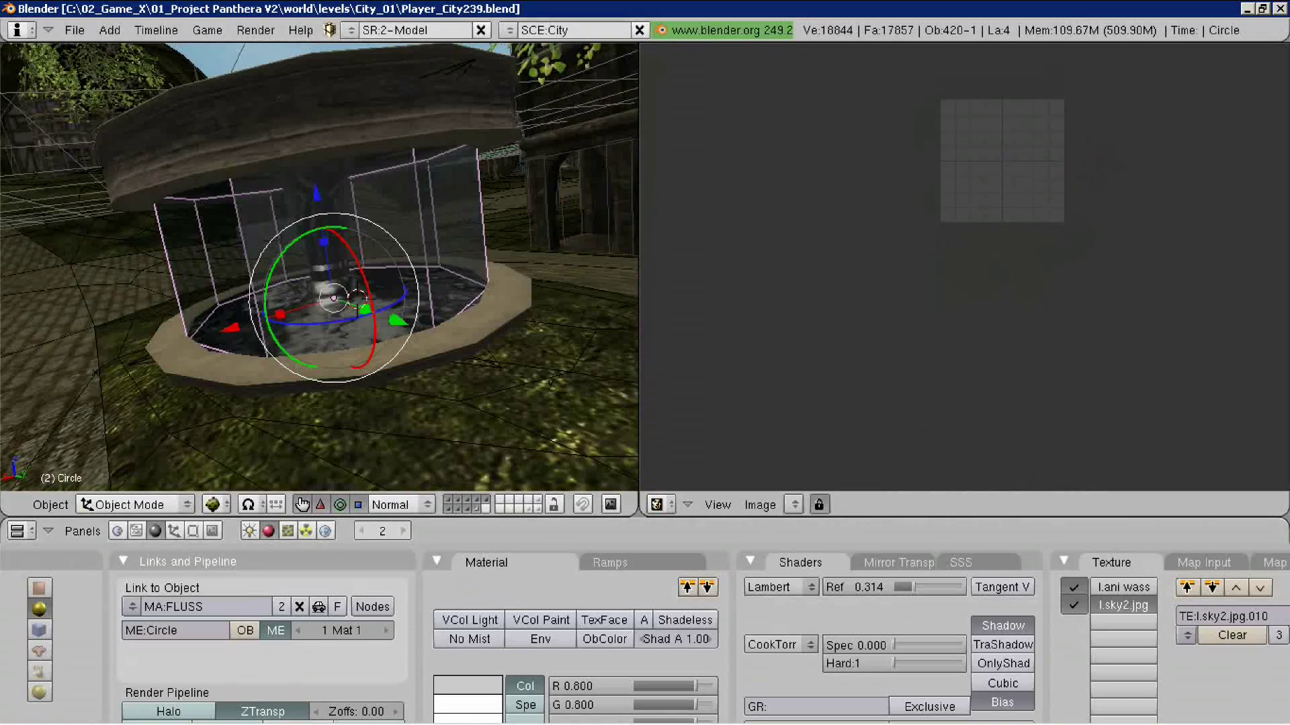
{"action": "key", "text": "p"}
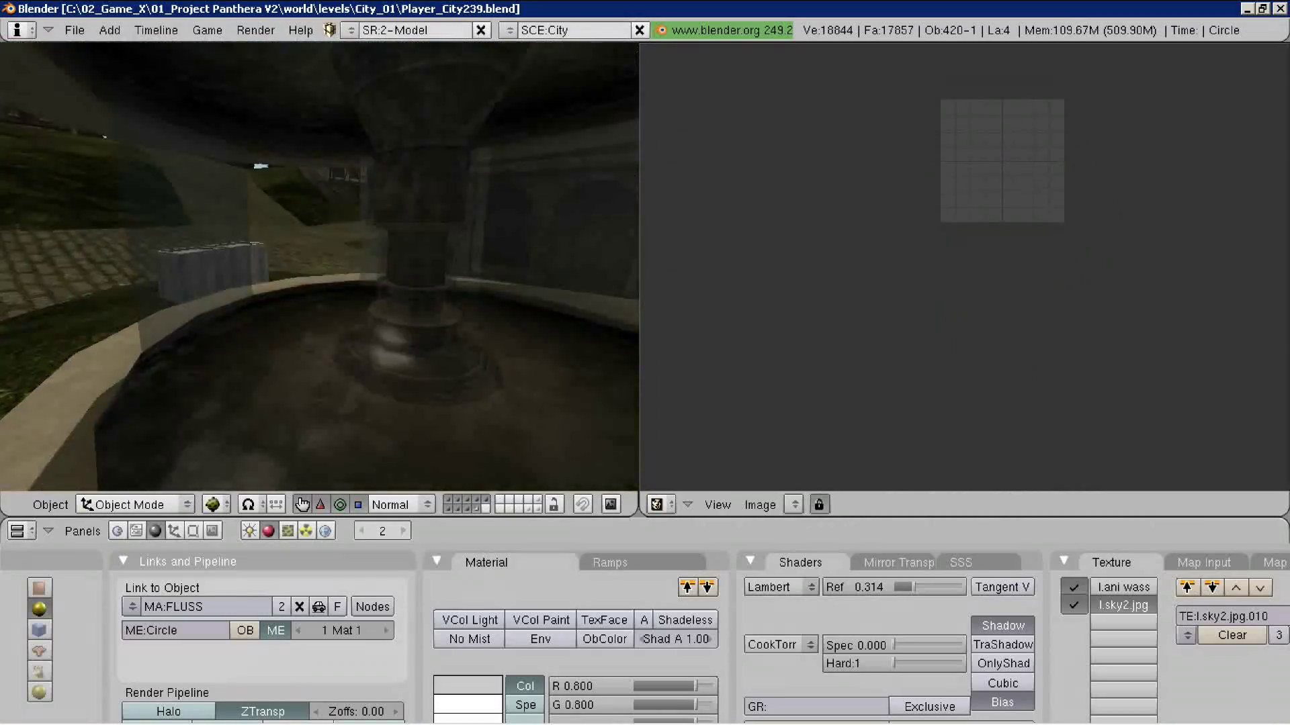
{"action": "key", "text": "Escape"}
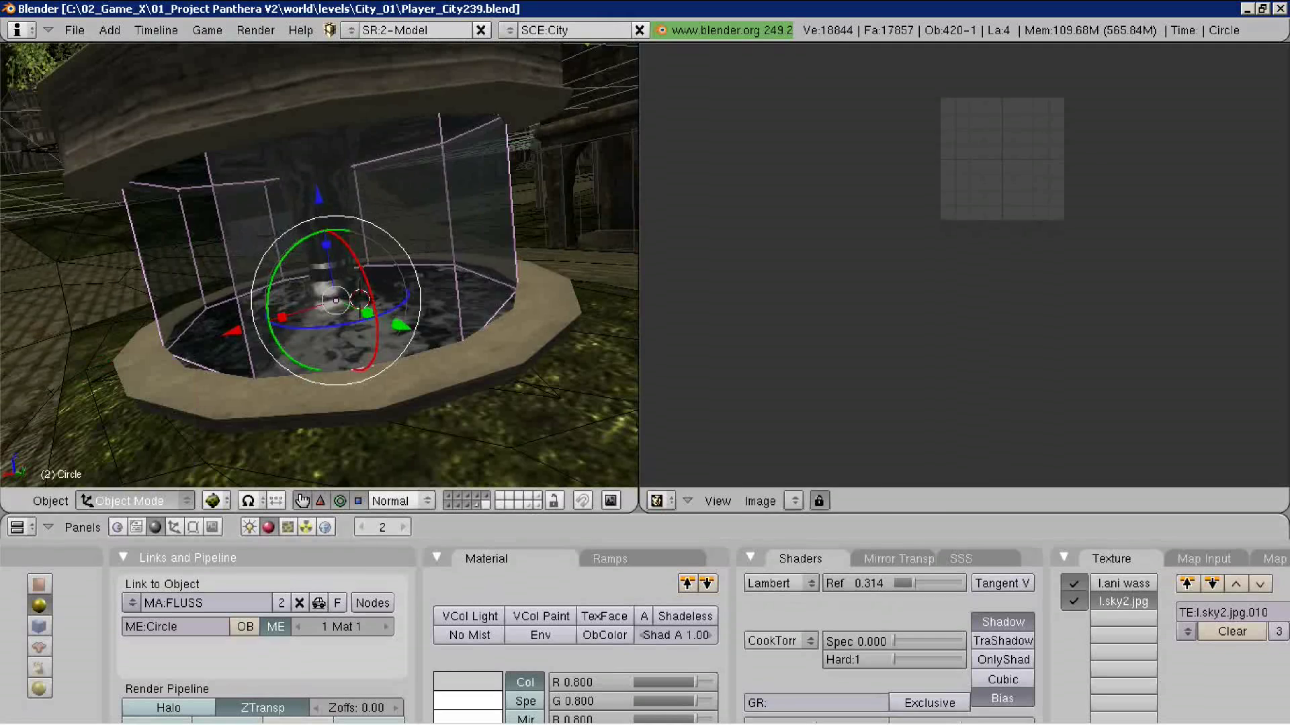
Scale the wall's UVs and check that its texture Map Input uses UV
{"action": "key", "text": "Tab"}
{"action": "key", "text": "Tab"}
{"action": "scroll", "coordinate": [319, 266], "scroll_direction": "up", "scroll_amount": 3}
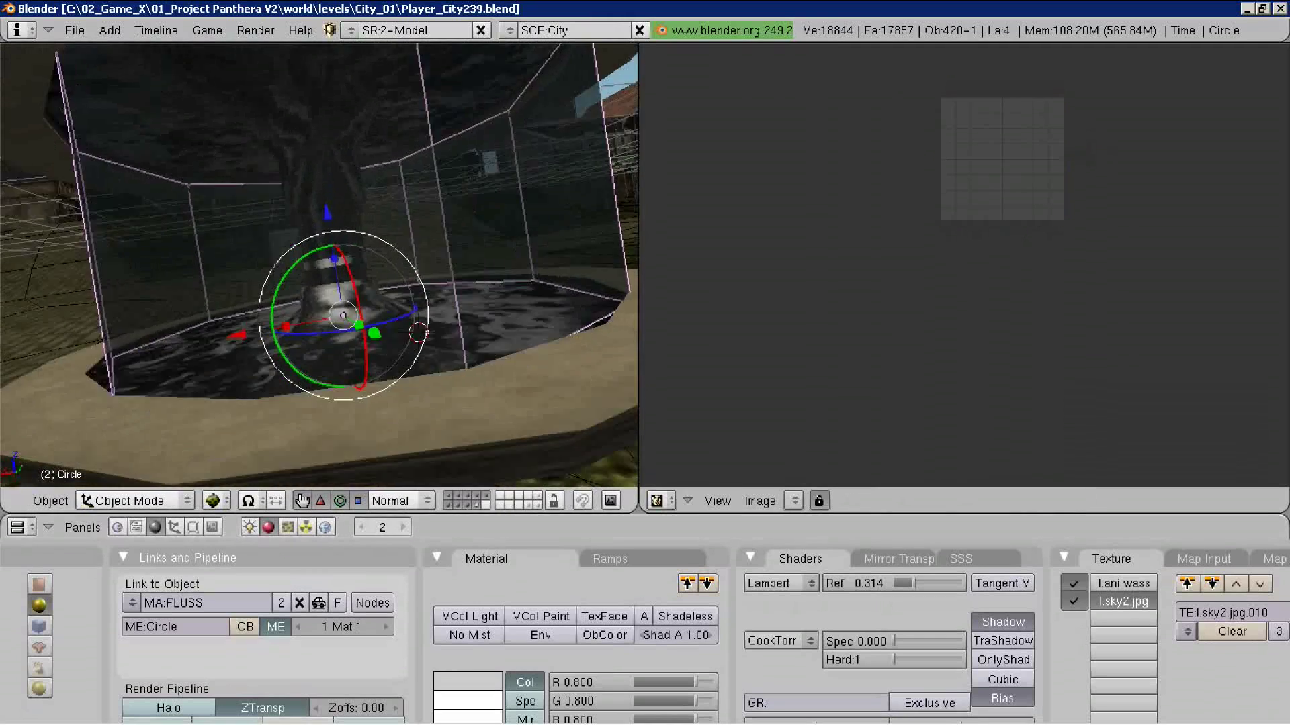
{"action": "scroll", "coordinate": [319, 266], "scroll_direction": "down", "scroll_amount": 3}
{"action": "key", "text": "Tab"}
{"action": "key", "text": "s"}
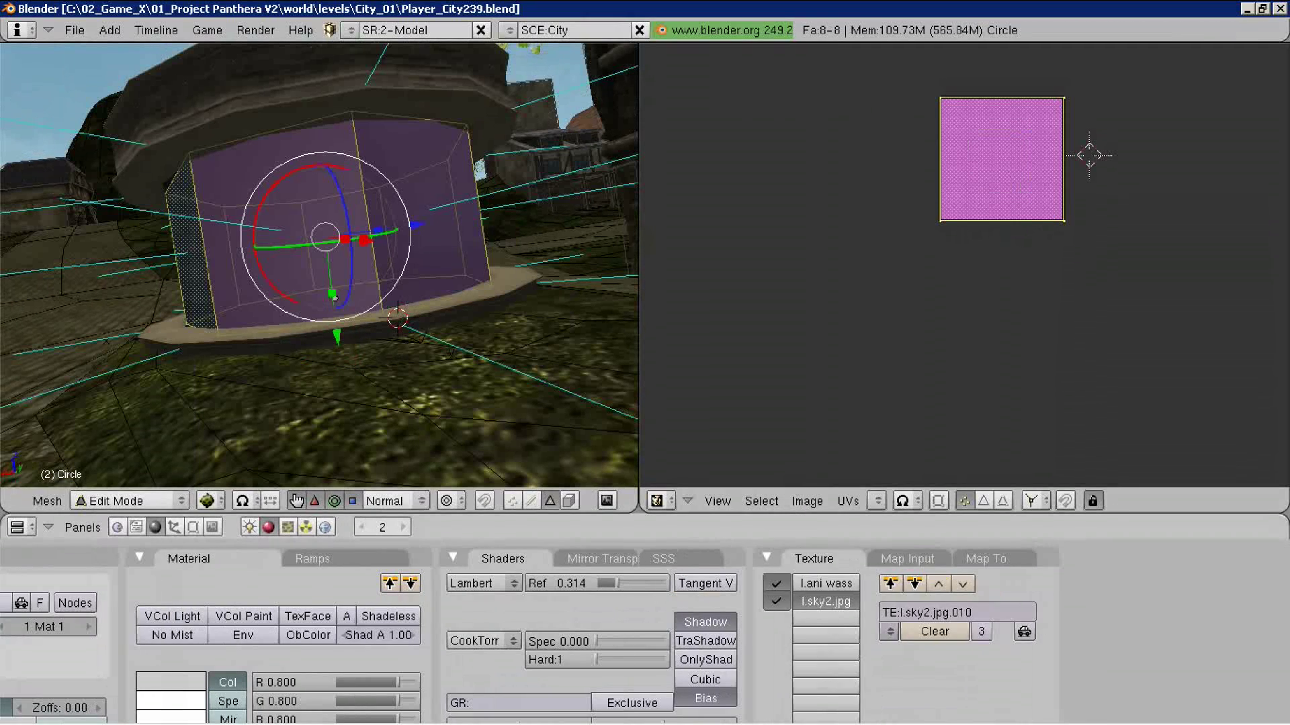
{"action": "left_click", "coordinate": [906, 558]}
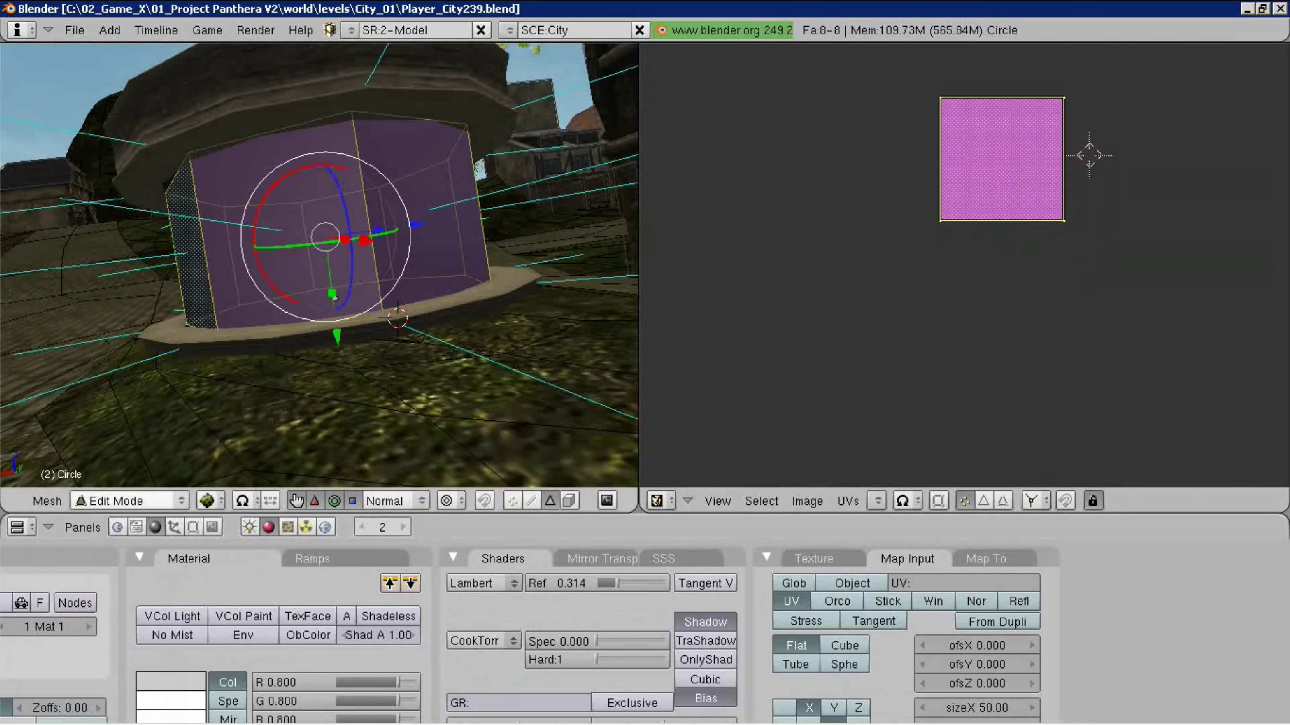
{"action": "key", "text": "Tab"}
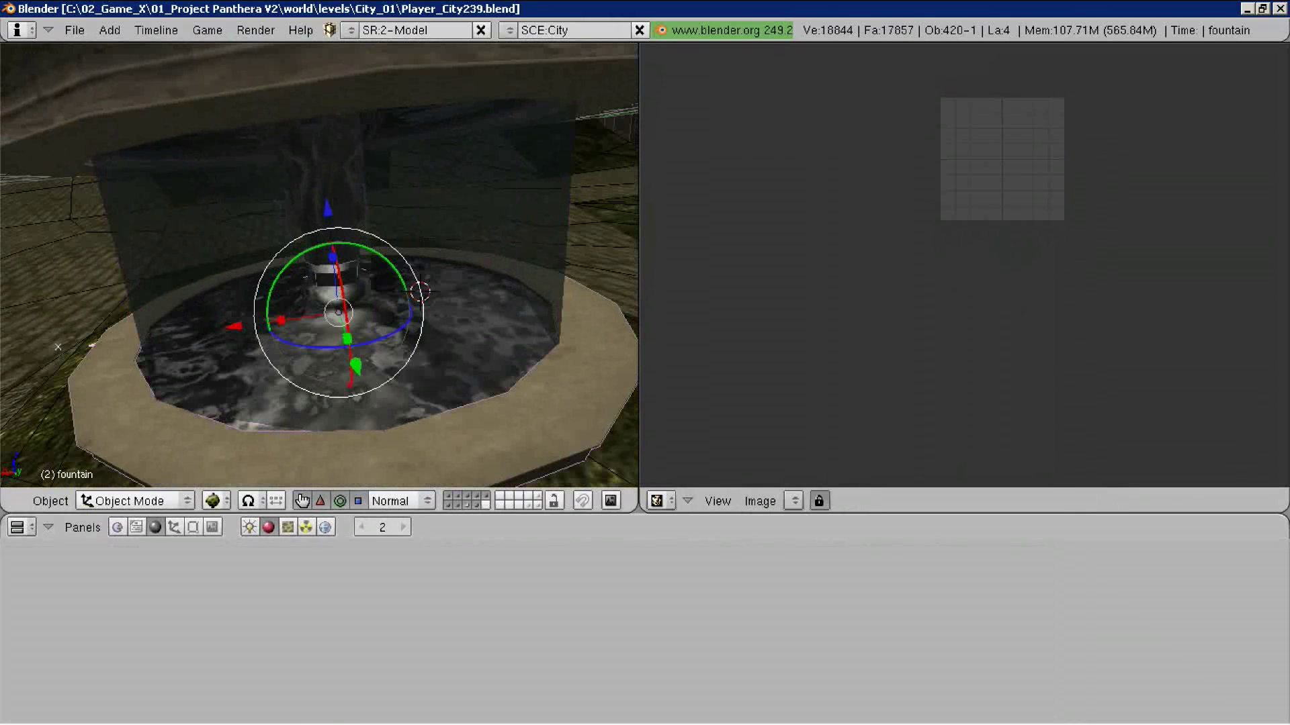
Open Arild park .blend from 01_Project Panthera V2 > libraries > buildings > Arild
{"action": "left_click", "coordinate": [215, 625]}
{"action": "key", "text": "BackSpace"}
{"action": "key", "text": "BackSpace"}
{"action": "key", "text": "BackSpace"}
{"action": "key", "text": "Down"}
{"action": "key", "text": "Down"}
{"action": "key", "text": "Return"}
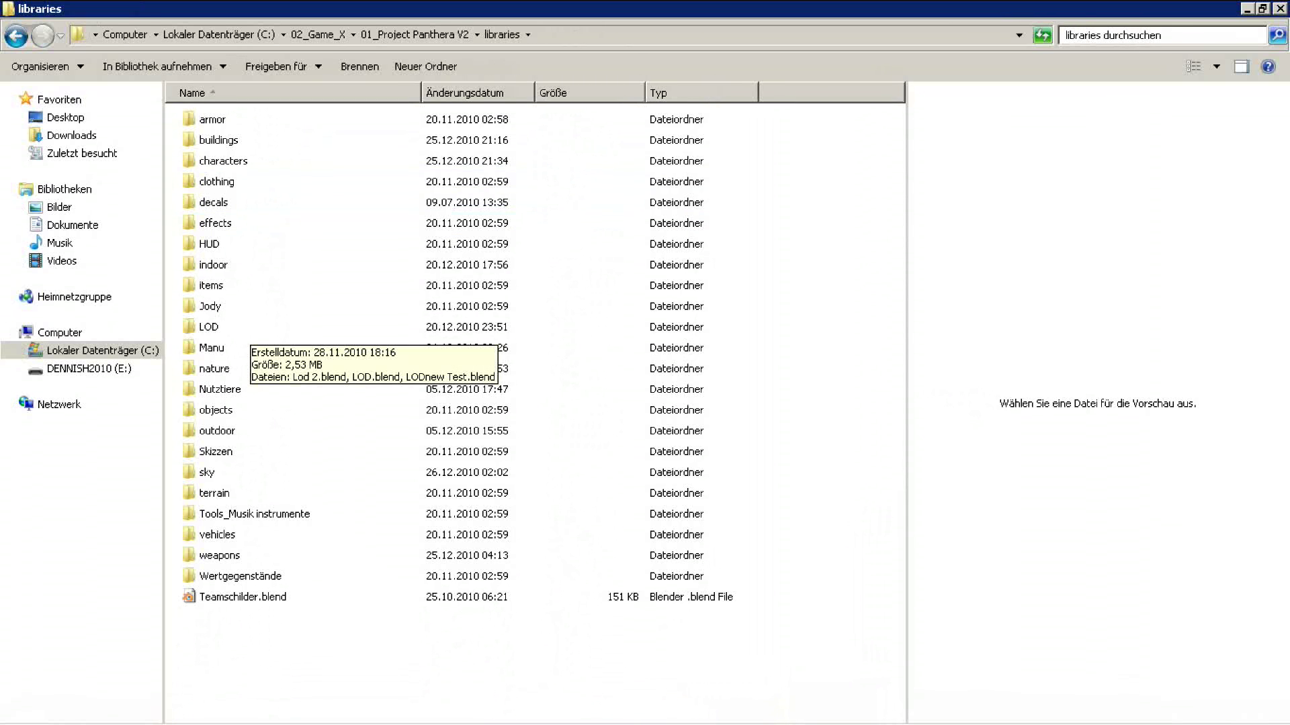
{"action": "key", "text": "Down"}
{"action": "key", "text": "Return"}
{"action": "key", "text": "Return"}
{"action": "key", "text": "Return"}
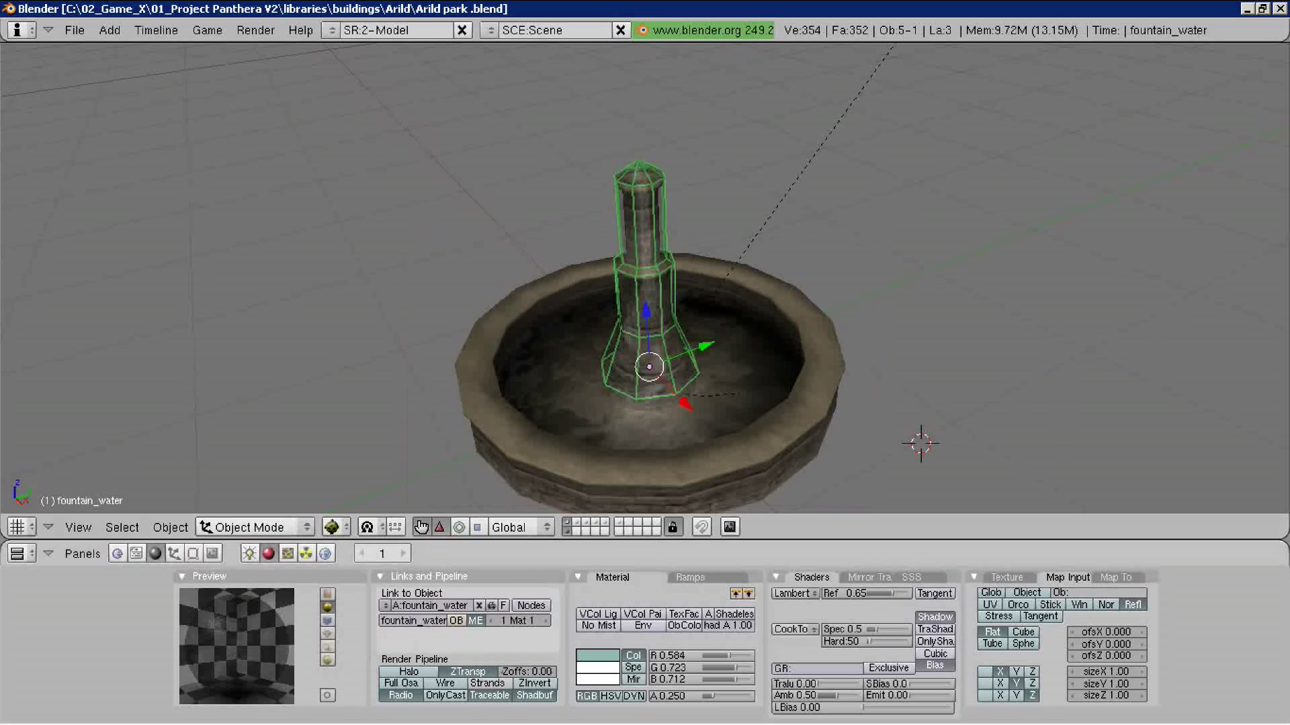
{"action": "left_click", "coordinate": [1123, 335]}
Browse the material list, then return to Player_City239.blend to see the Circle's water material
{"action": "left_click", "coordinate": [631, 645]}
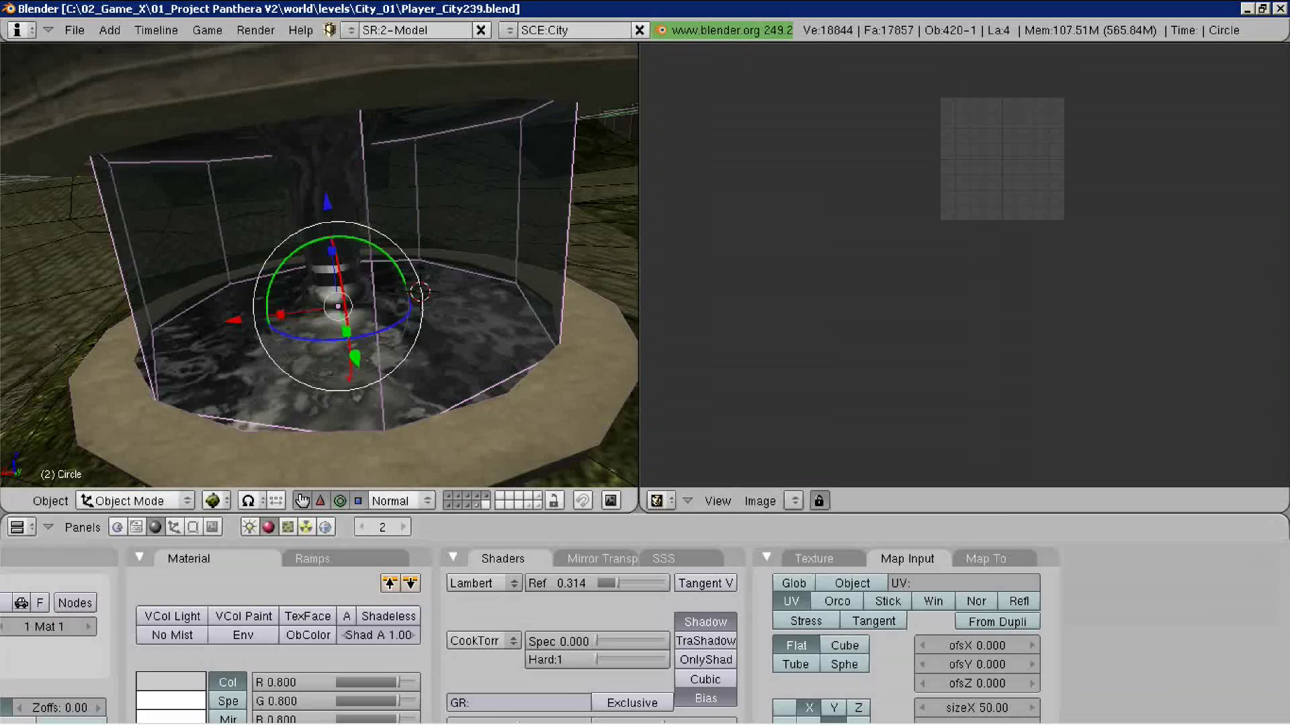
{"action": "key", "text": "shift+F4"}
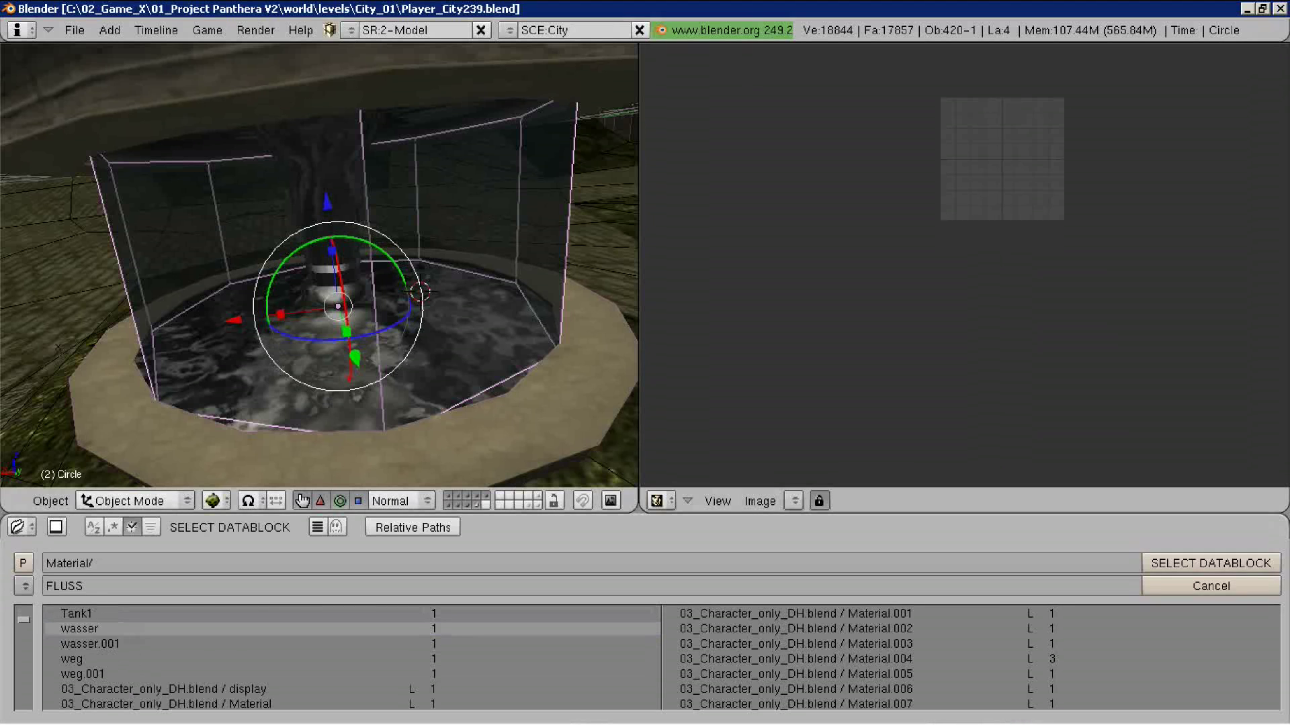
{"action": "scroll", "coordinate": [268, 625], "scroll_direction": "down", "scroll_amount": 3}
{"action": "scroll", "coordinate": [269, 625], "scroll_direction": "down", "scroll_amount": 2}
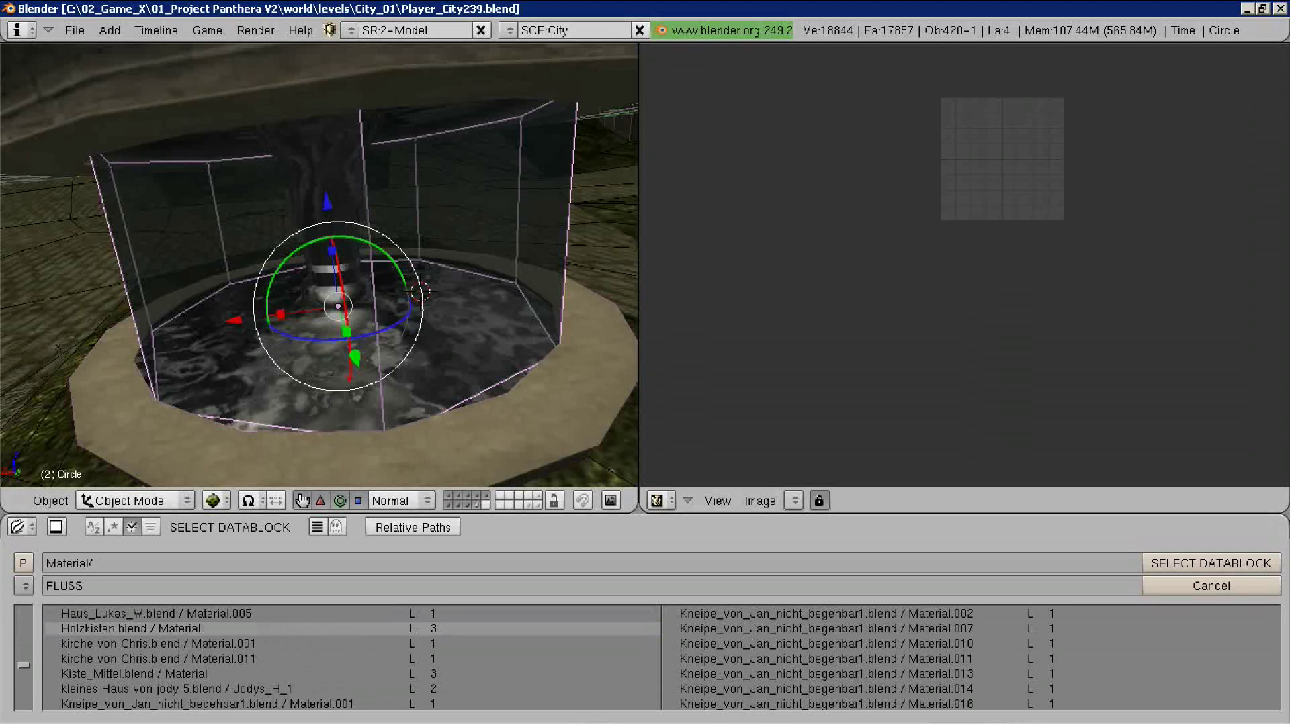
{"action": "left_click_drag", "start_coordinate": [403, 513], "coordinate": [403, 388]}
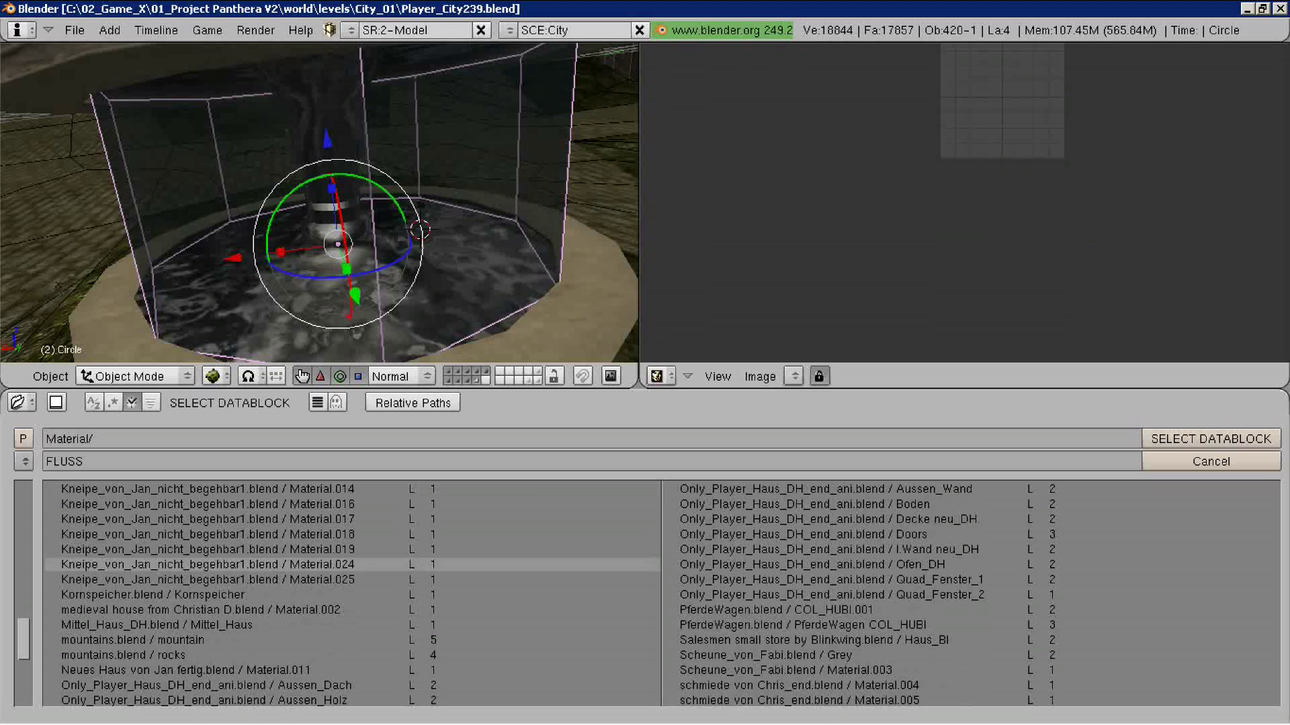
{"action": "scroll", "coordinate": [268, 565], "scroll_direction": "down", "scroll_amount": 4}
{"action": "scroll", "coordinate": [269, 564], "scroll_direction": "down", "scroll_amount": 1}
{"action": "scroll", "coordinate": [269, 564], "scroll_direction": "down", "scroll_amount": 4}
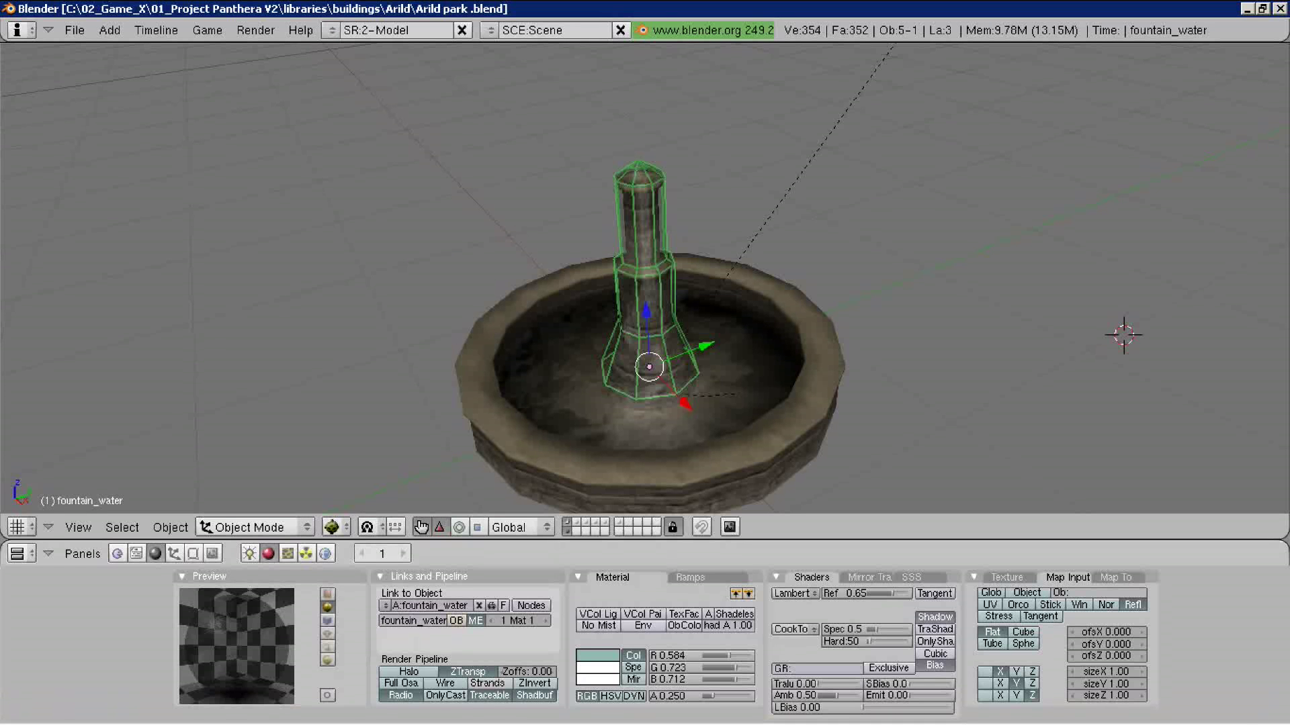
{"action": "left_click", "coordinate": [403, 712]}
{"action": "left_click", "coordinate": [503, 619]}
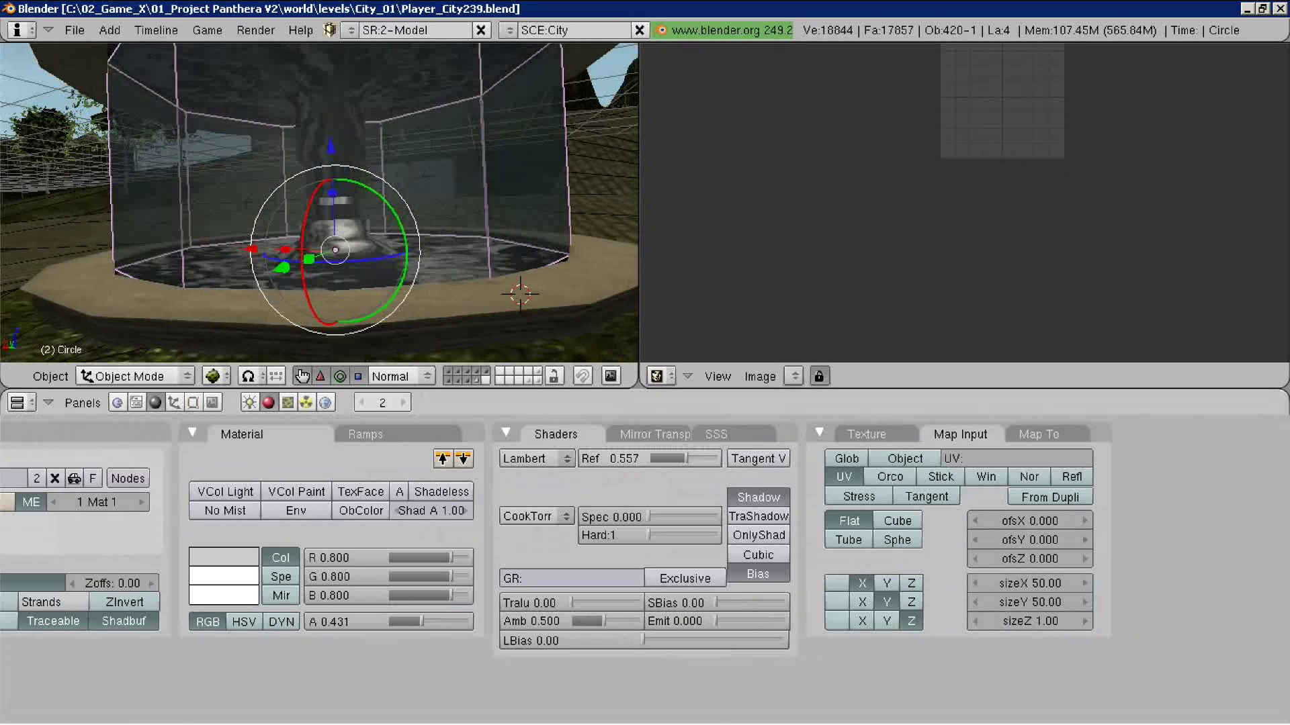
Reset the cylinder's UVs in Edit Mode, then shrink, move and scale them along X
{"action": "left_click", "coordinate": [128, 376]}
{"action": "left_click", "coordinate": [115, 337]}
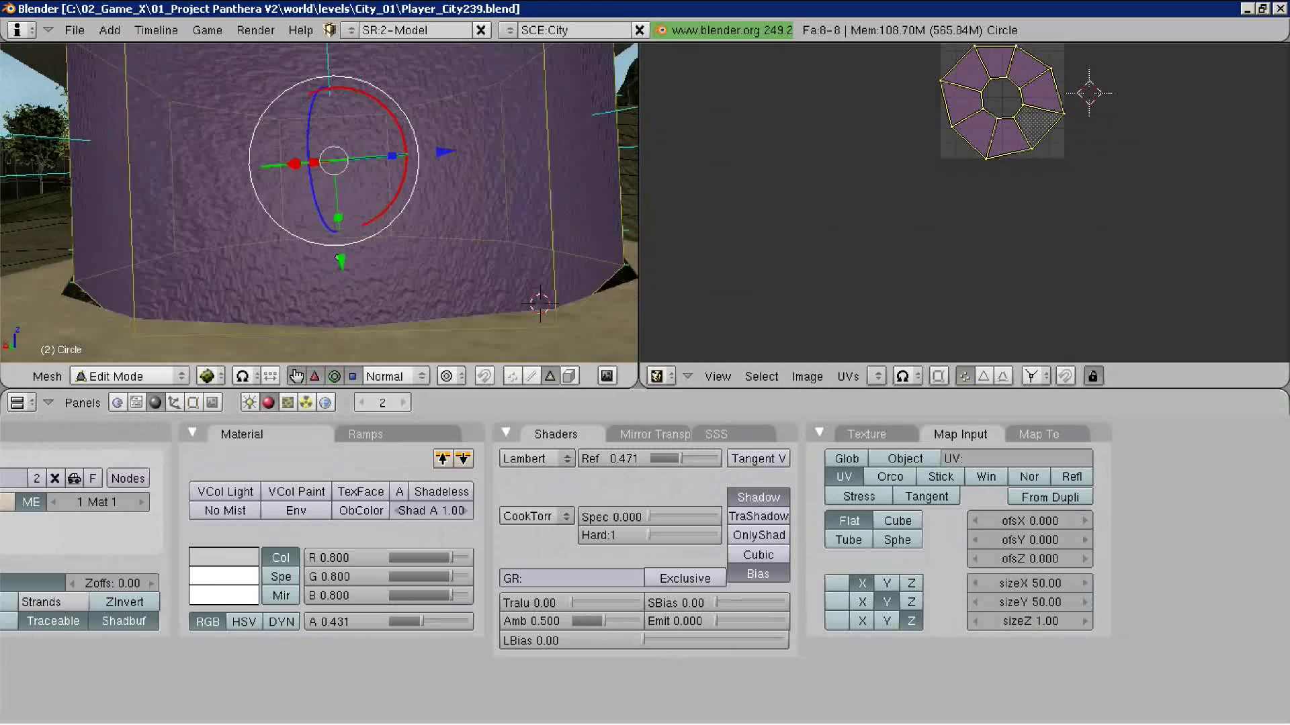
{"action": "key", "text": "u"}
{"action": "left_click", "coordinate": [467, 178]}
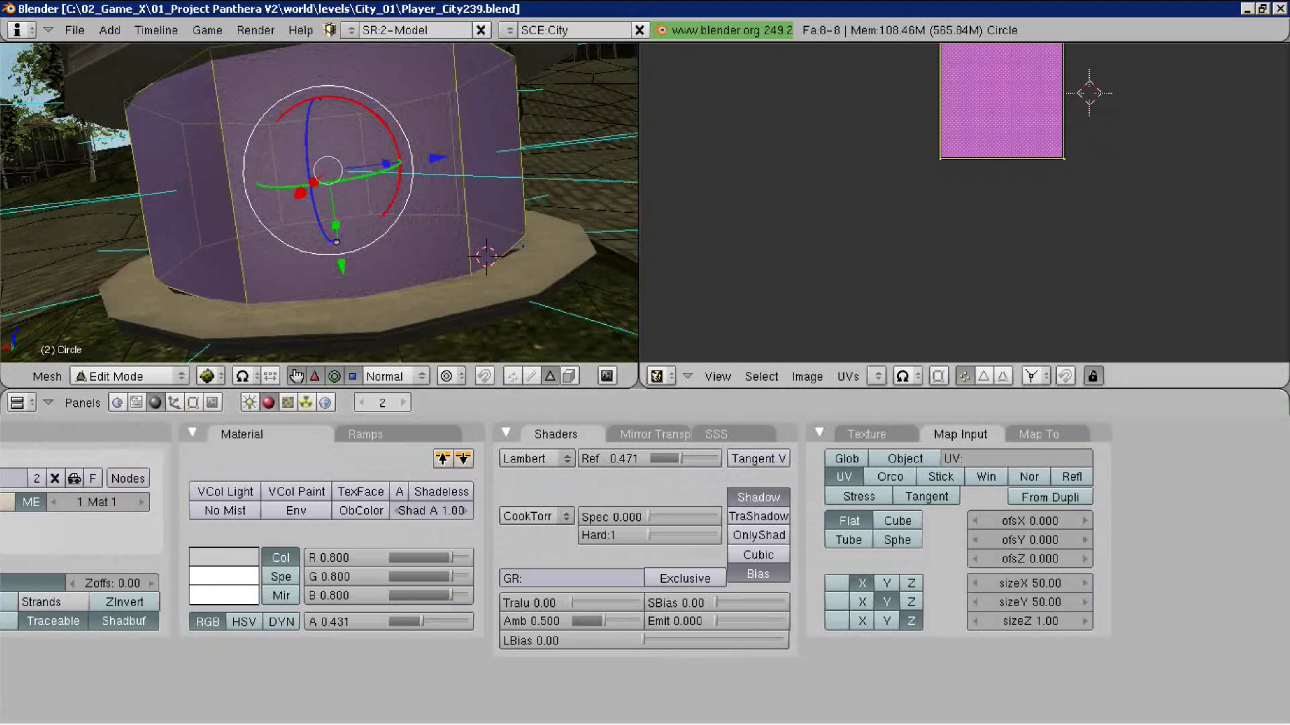
{"action": "key", "text": "s"}
{"action": "key", "text": "Return"}
{"action": "key", "text": "g"}
{"action": "key", "text": "Return"}
{"action": "key", "text": "s"}
{"action": "key", "text": "x"}
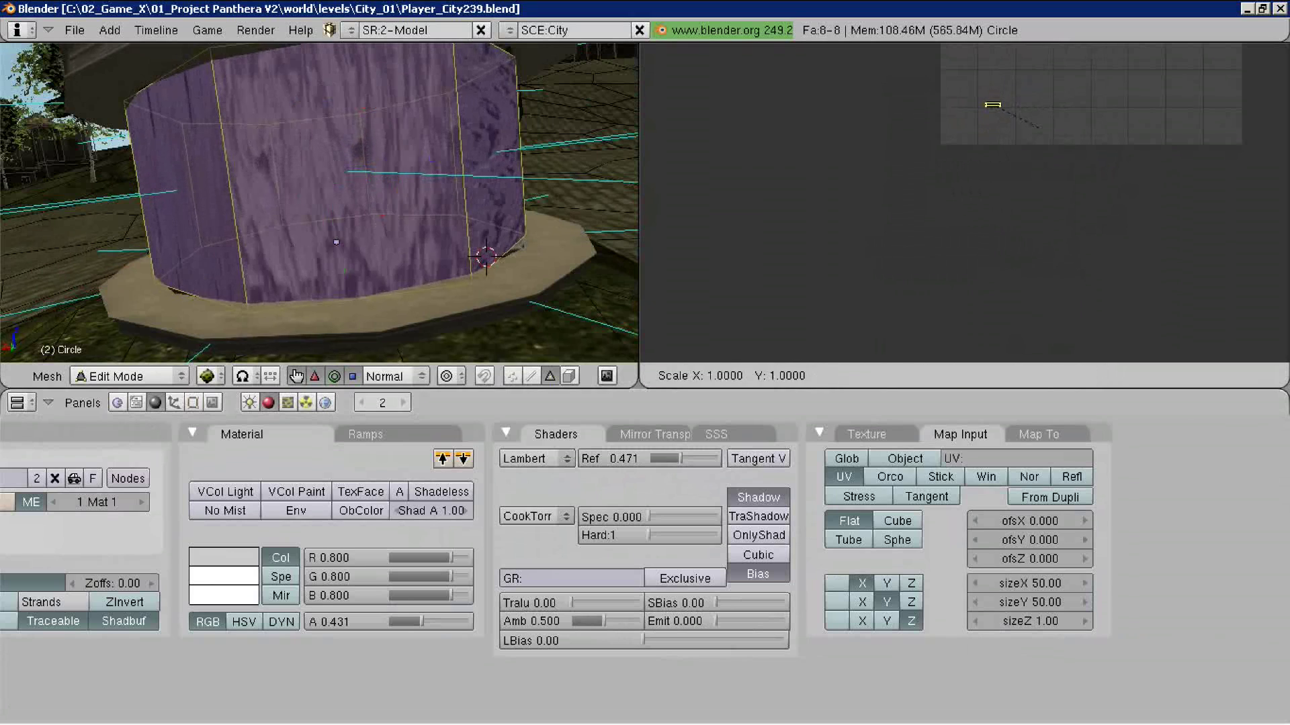
{"action": "key", "text": "Return"}
Squash the UVs along Y into a thin horizontal strip so the texture streaks vertically
{"action": "middle_click_drag", "start_coordinate": [330, 237], "coordinate": [324, 241]}
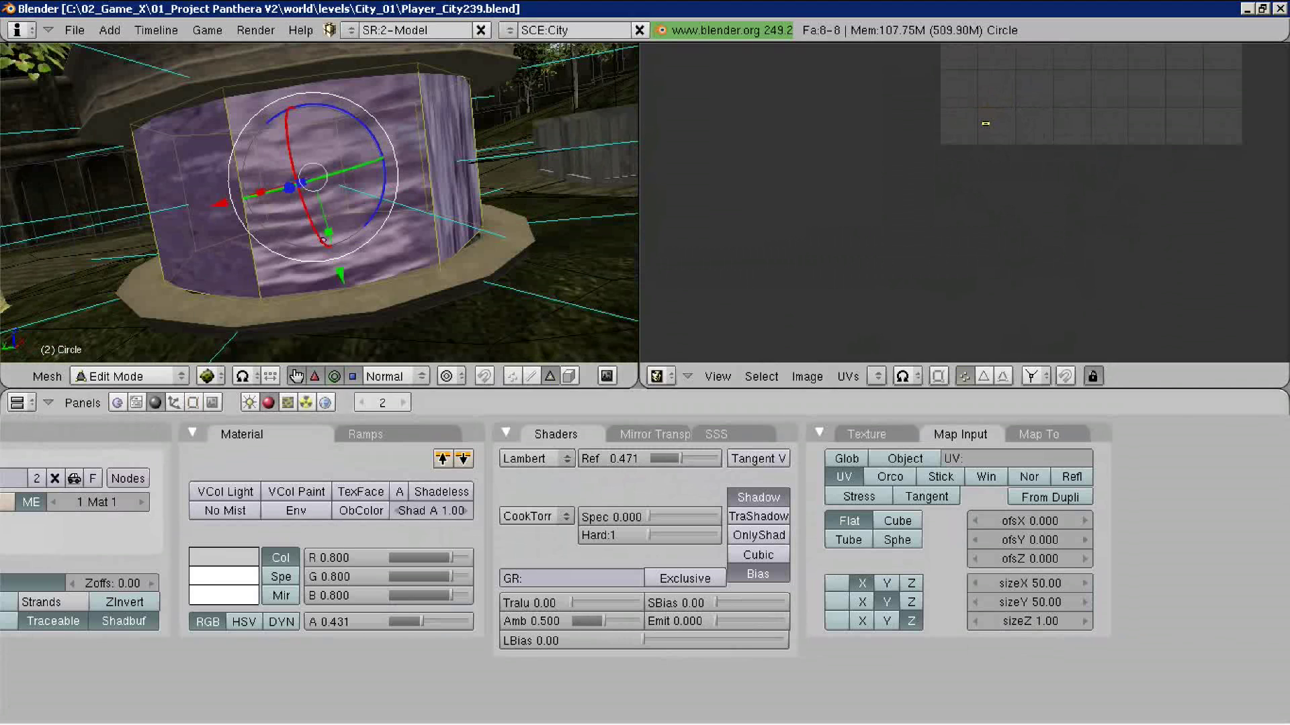
{"action": "left_click", "coordinate": [531, 376]}
{"action": "right_click", "coordinate": [424, 127]}
{"action": "key", "text": "ctrl+e"}
{"action": "left_click", "coordinate": [383, 130]}
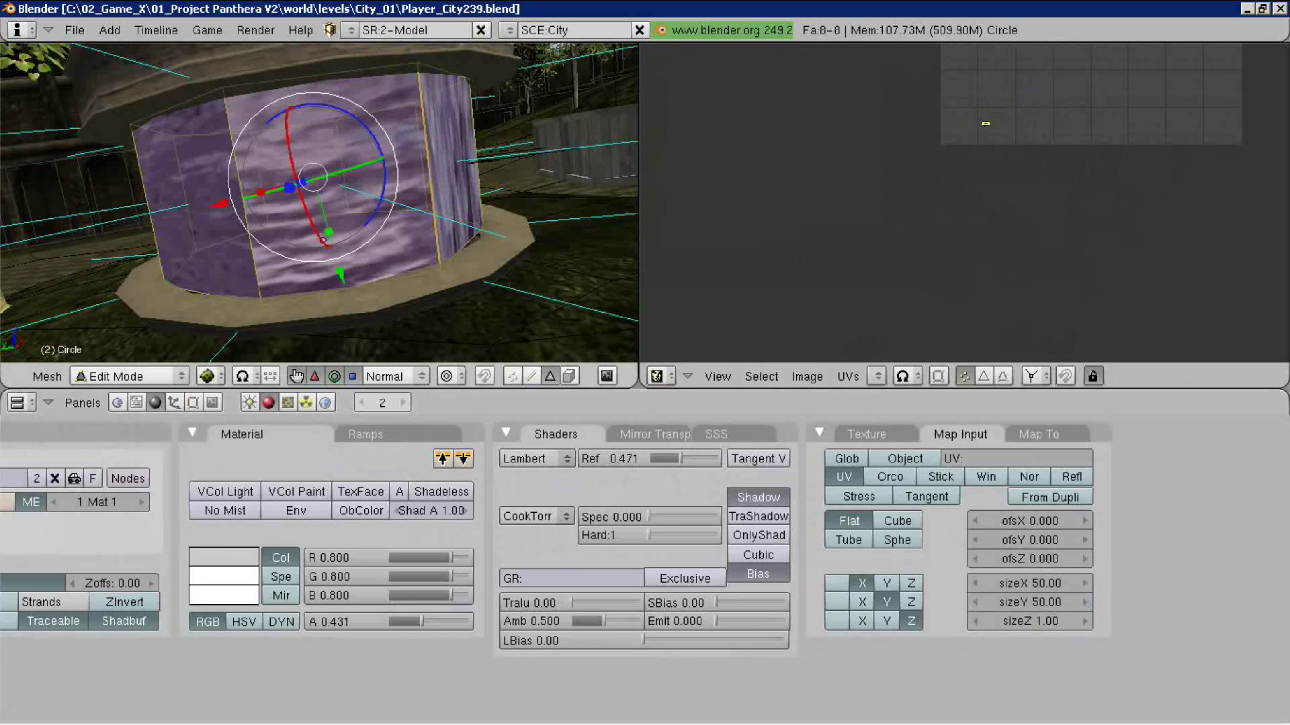
{"action": "key", "text": "s"}
{"action": "key", "text": "Return"}
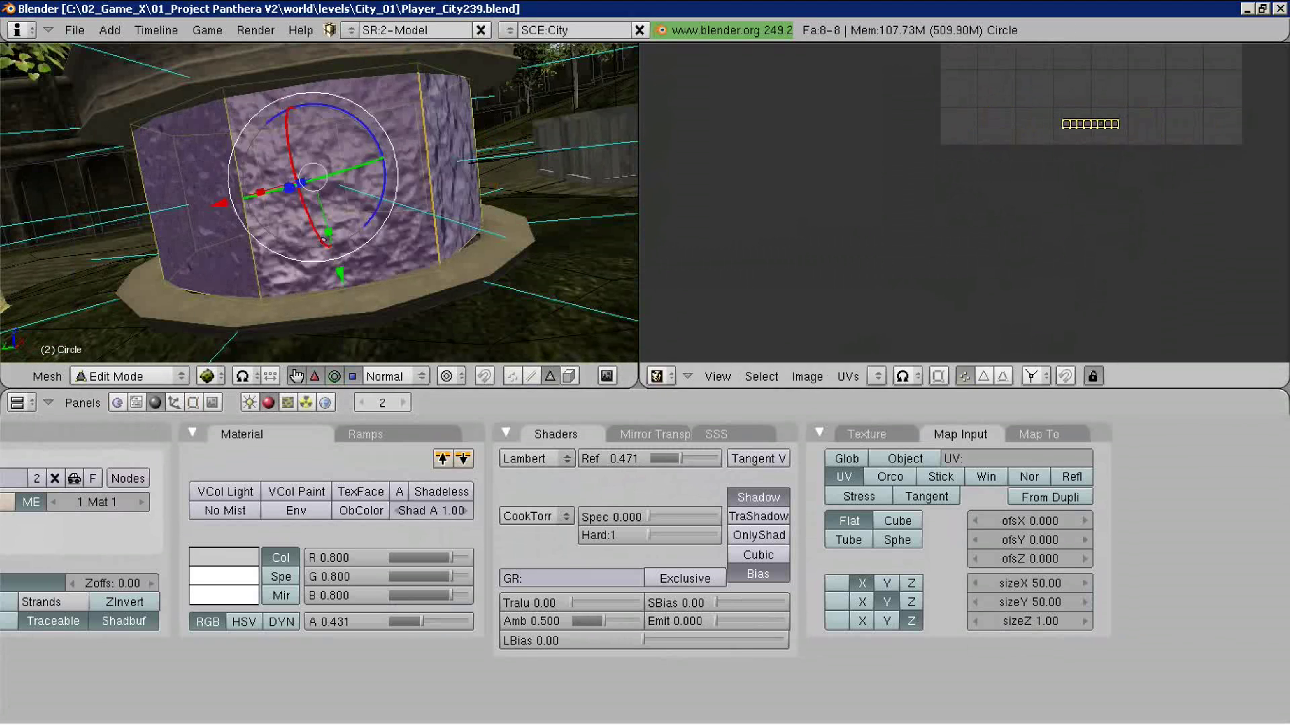
{"action": "scroll", "coordinate": [947, 127], "scroll_direction": "up", "scroll_amount": 5}
{"action": "key", "text": "s"}
{"action": "key", "text": "y"}
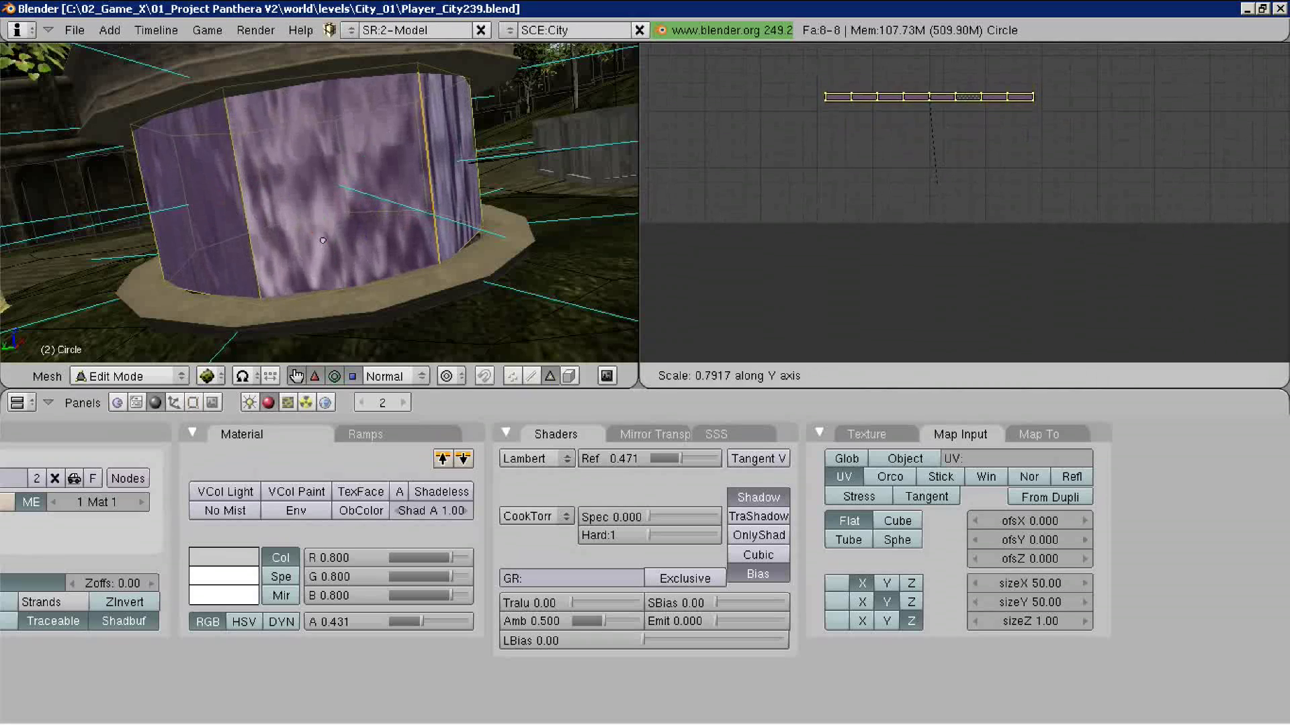
{"action": "key", "text": "Return"}
{"action": "key", "text": "Tab"}
Test the streaking water curtain in the running game, then briefly re-enter Edit Mode
{"action": "mouse_move", "coordinate": [323, 242]}
{"action": "middle_mouse_down"}
{"action": "mouse_move", "coordinate": [349, 251]}
{"action": "mouse_move", "coordinate": [148, 286]}
{"action": "middle_mouse_up"}
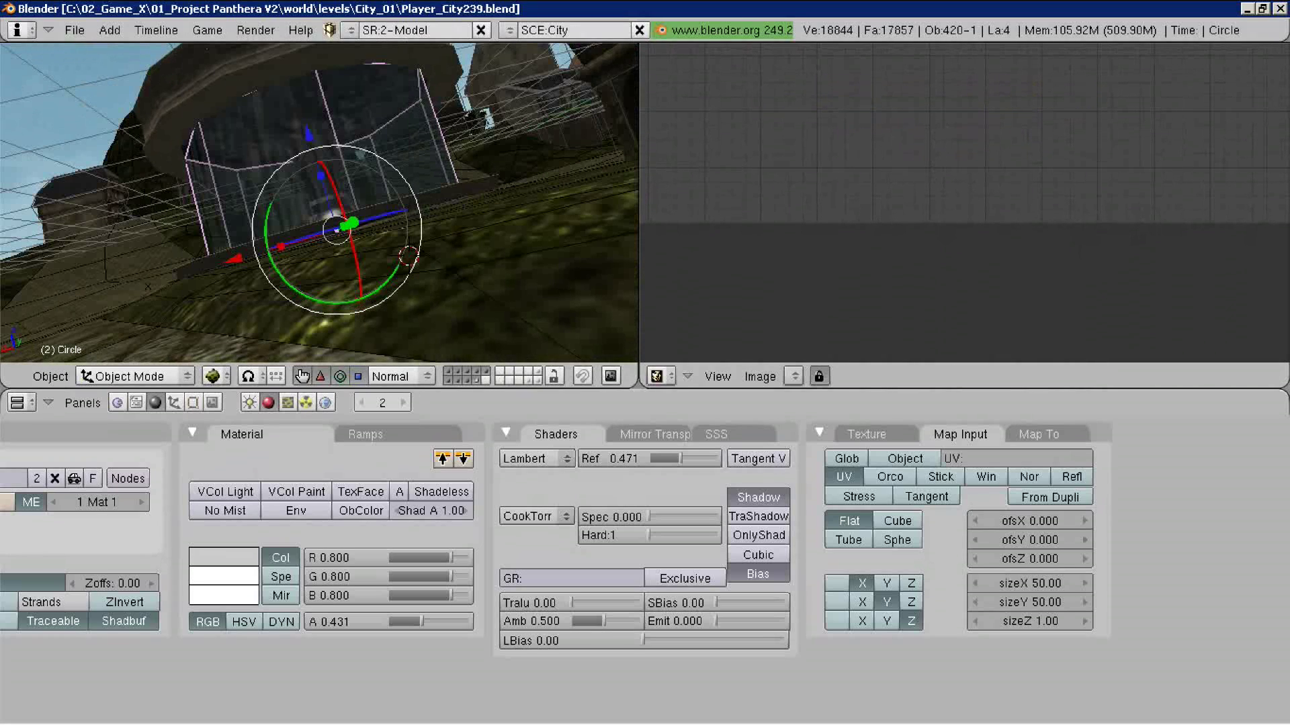
{"action": "key", "text": "p"}
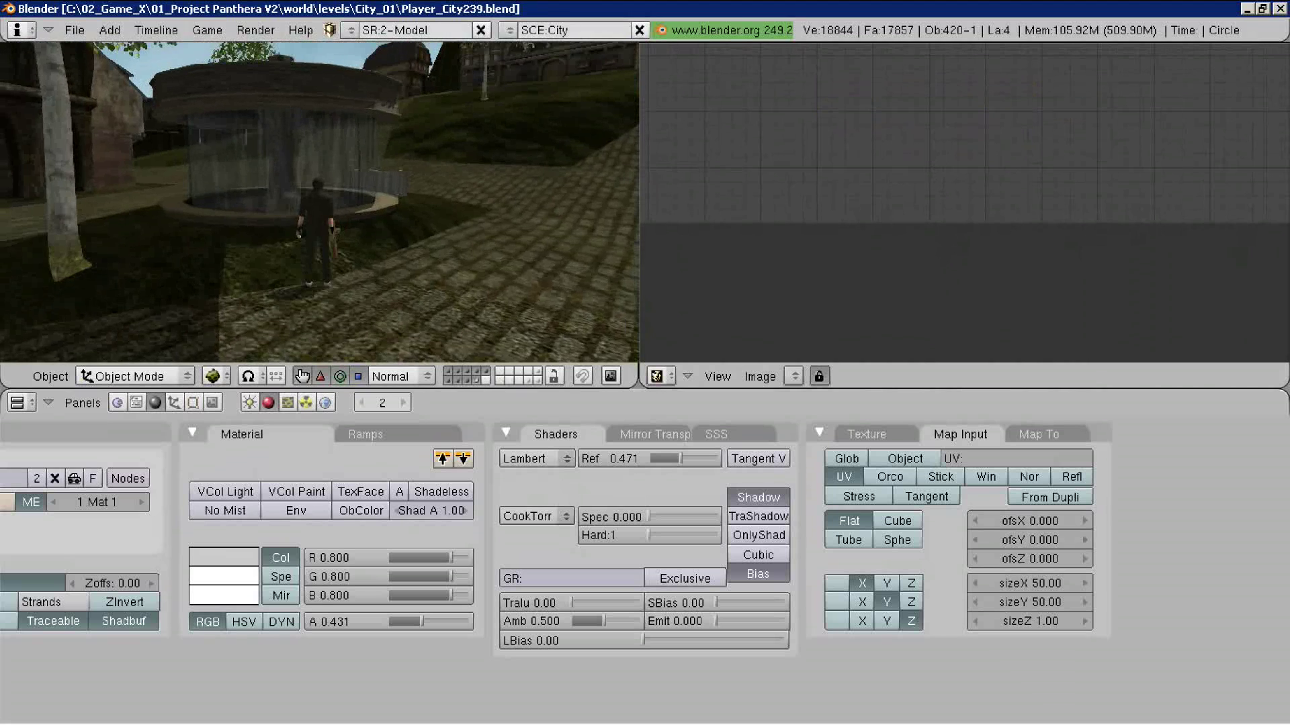
{"action": "key", "text": "Escape"}
{"action": "left_click", "coordinate": [134, 376]}
{"action": "left_click", "coordinate": [121, 337]}
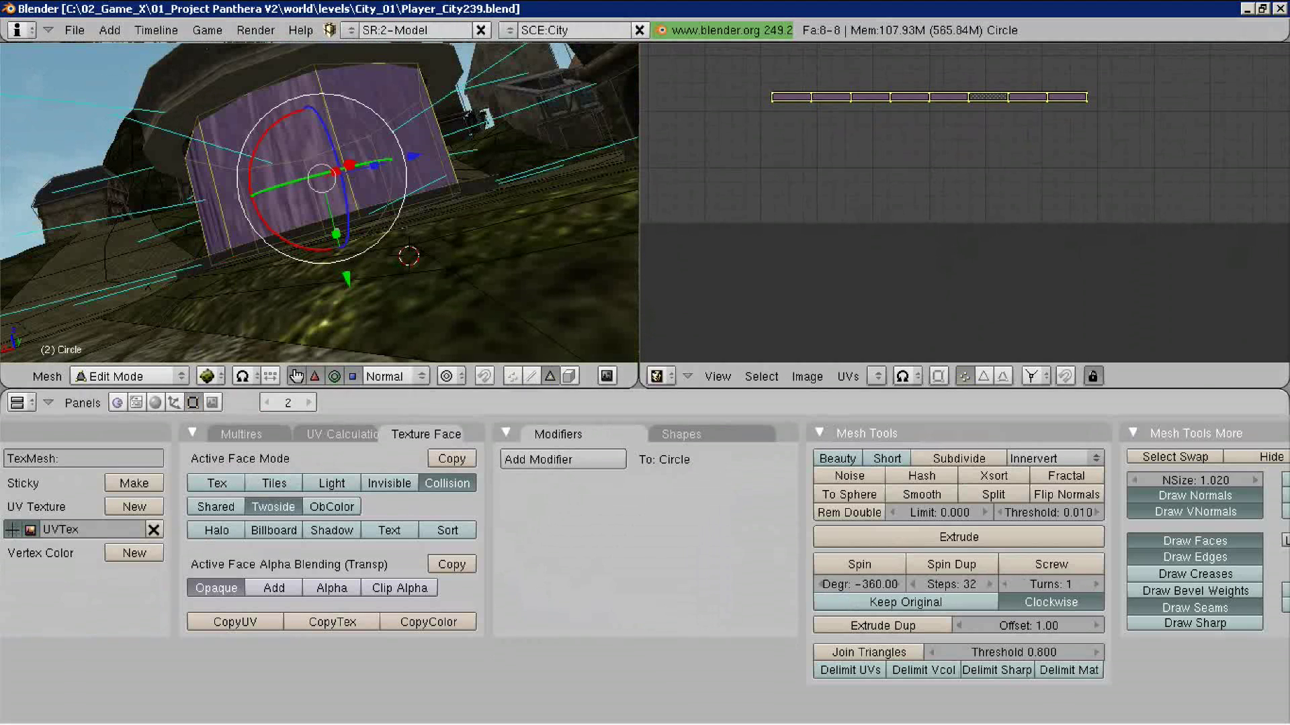
{"action": "key", "text": "Tab"}
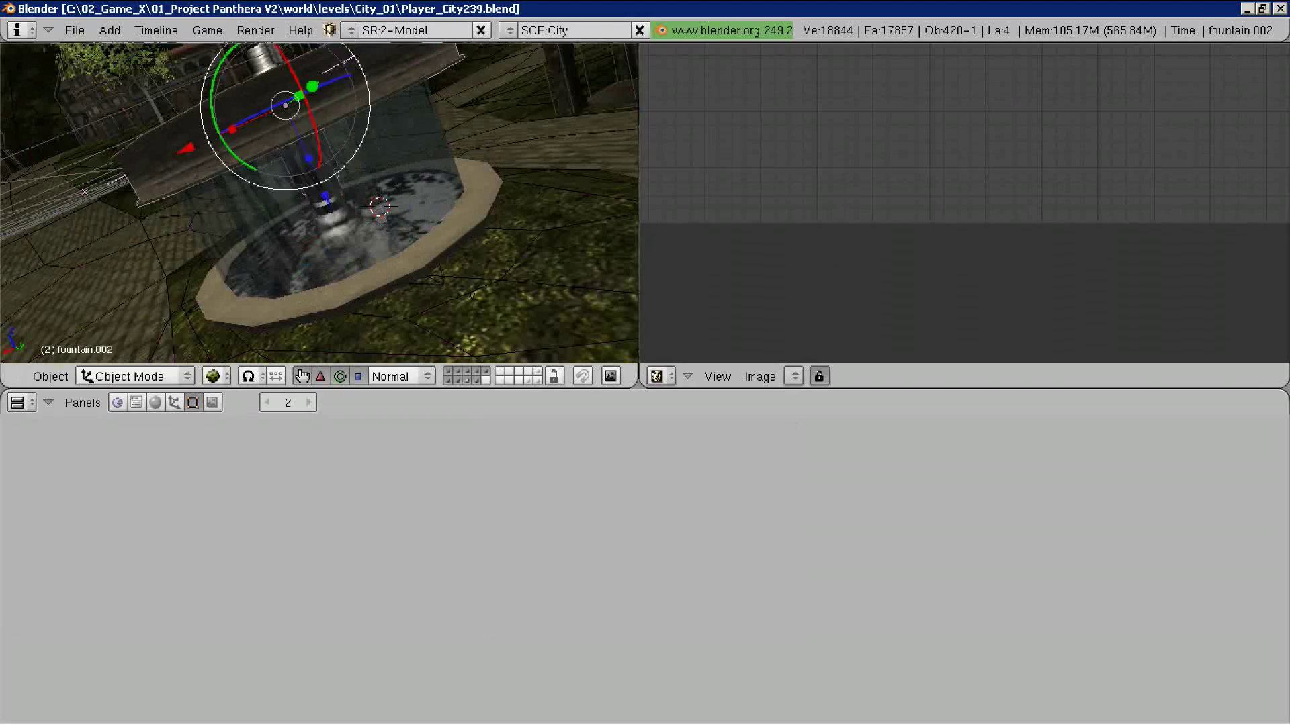
Delete fountain.002, test the water curtain in the game, then select the fountain
{"action": "key", "text": "ctrl+o"}
{"action": "key", "text": "Escape"}
{"action": "key", "text": "x"}
{"action": "key", "text": "Return"}
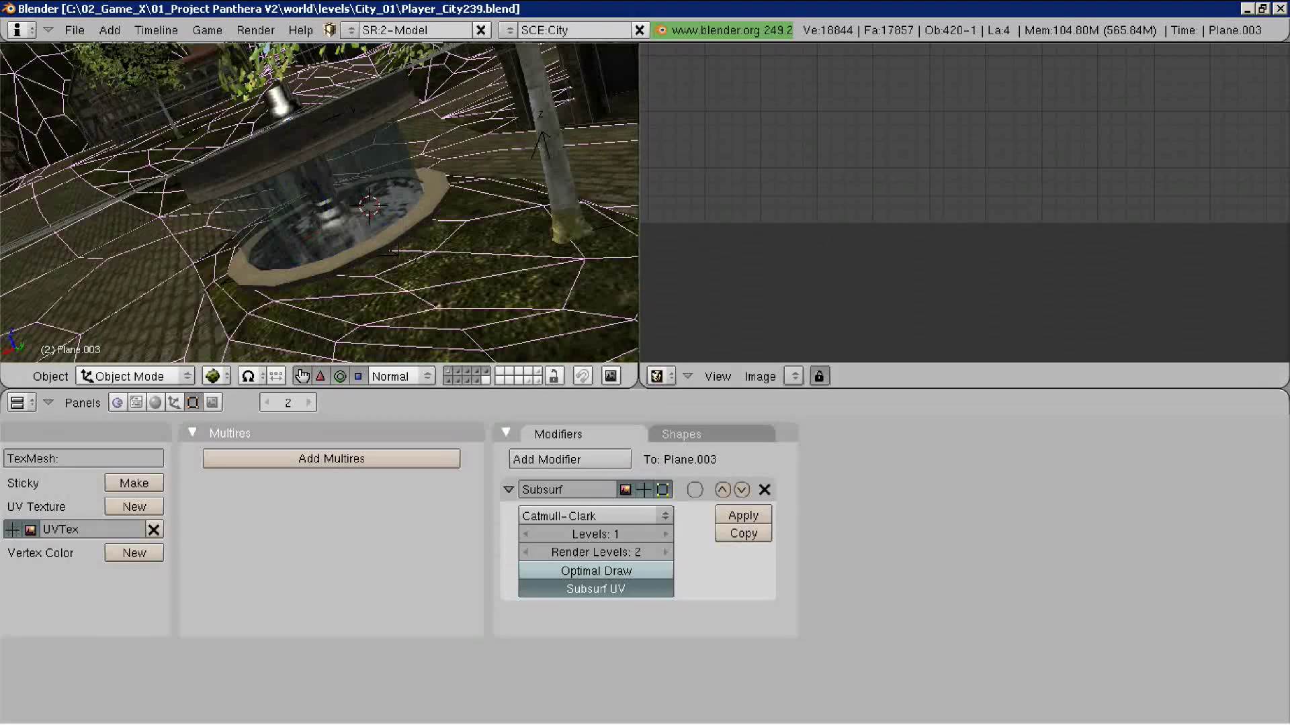
{"action": "key", "text": "Tab"}
{"action": "key", "text": "Tab"}
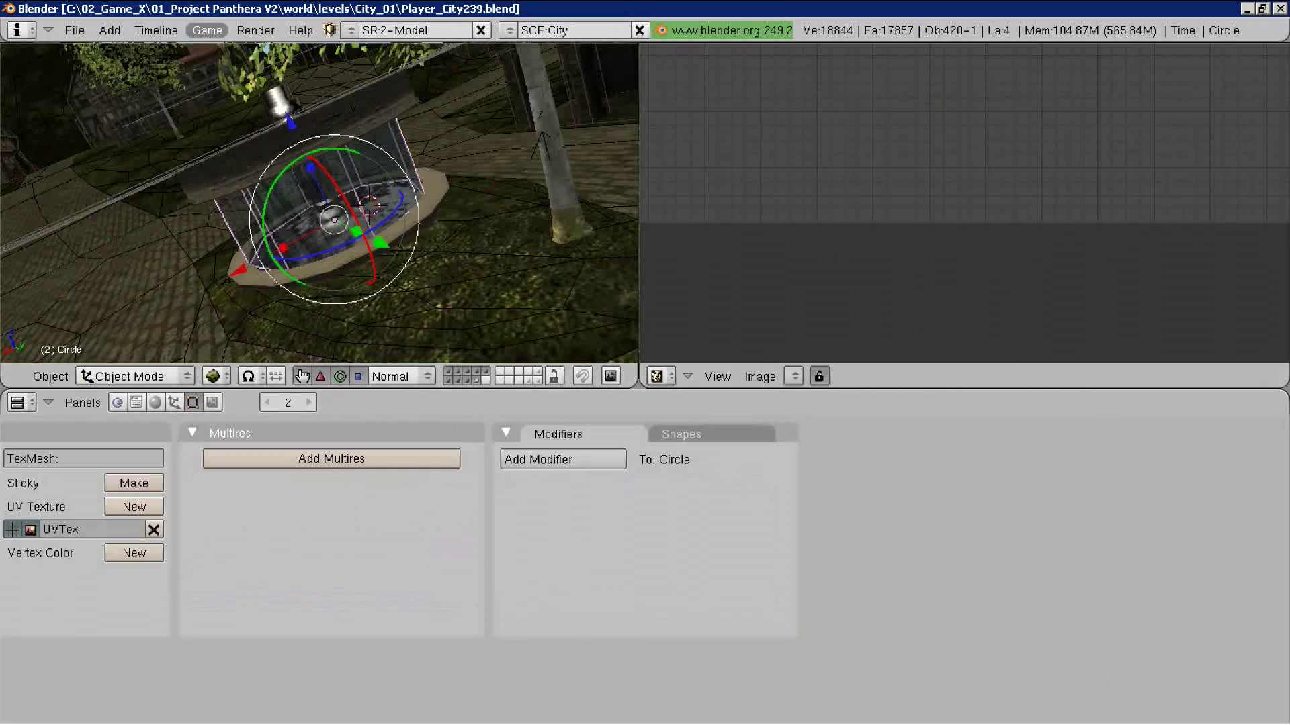
{"action": "key", "text": "p"}
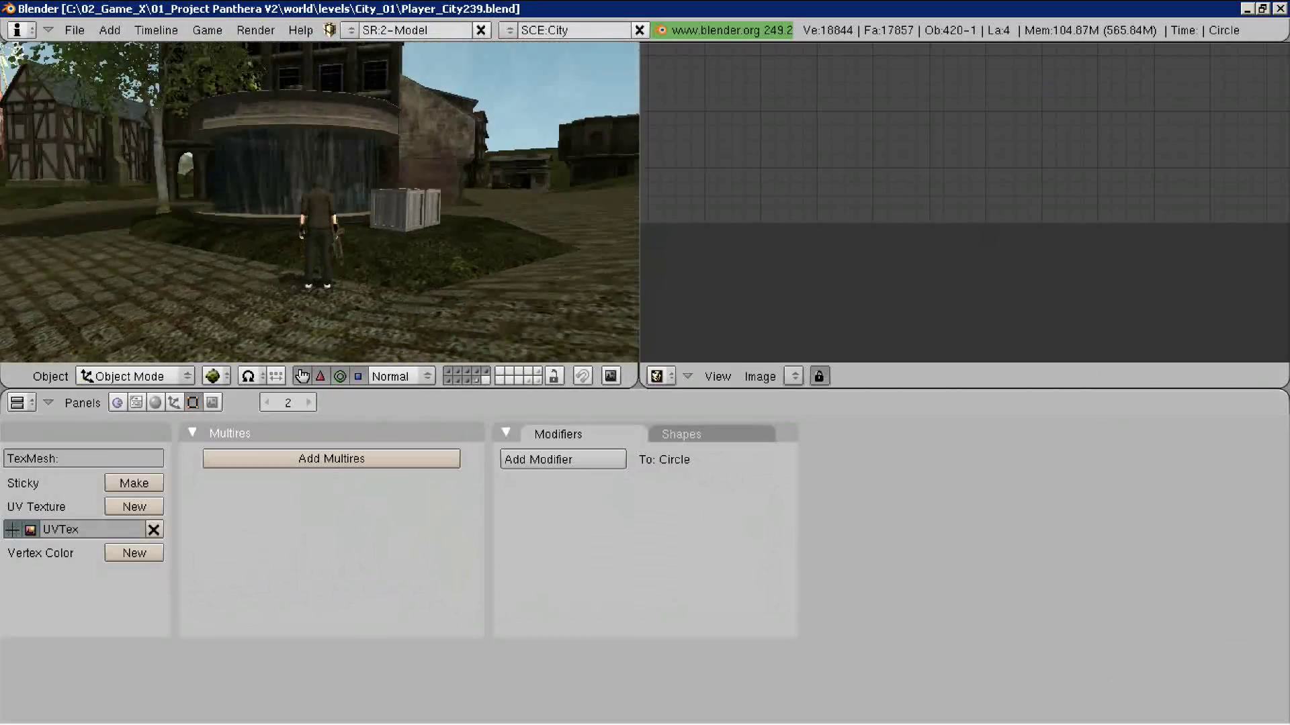
{"action": "right_click", "coordinate": [336, 201]}
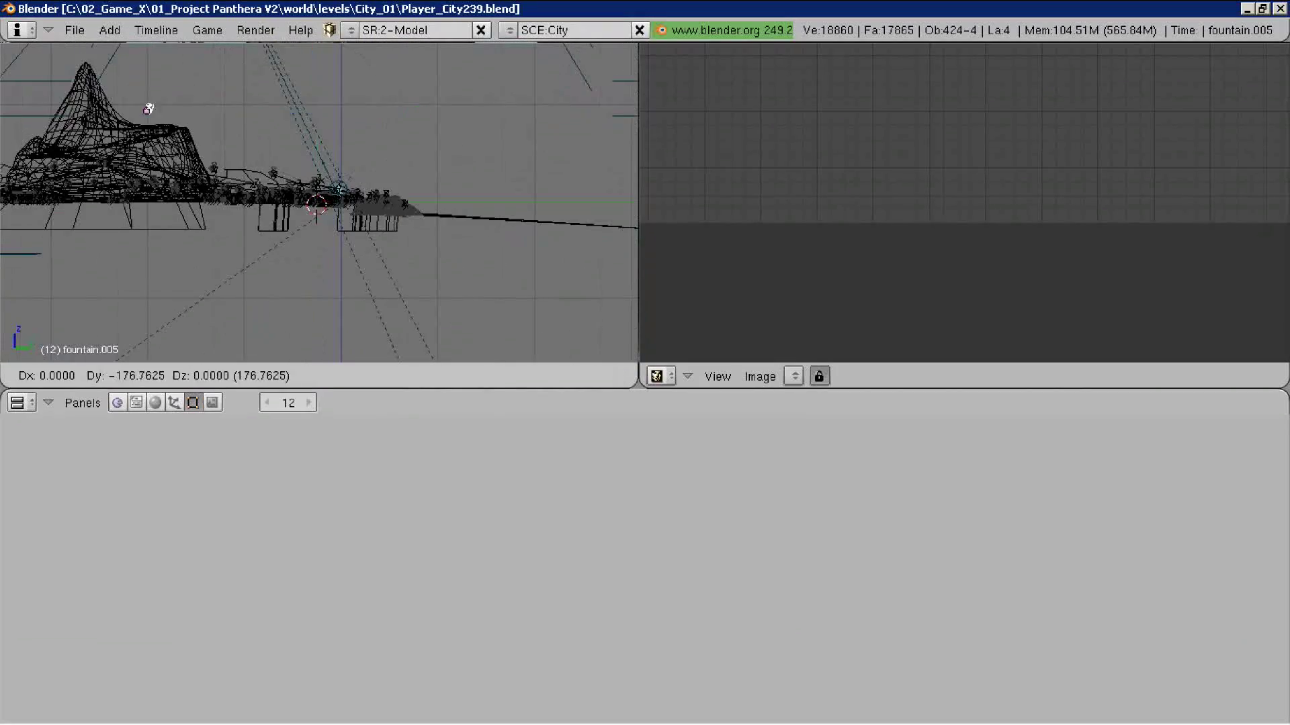
Maximize the 3D view, switch to textured display and orbit around the fountain
{"action": "key", "text": "ctrl+Up"}
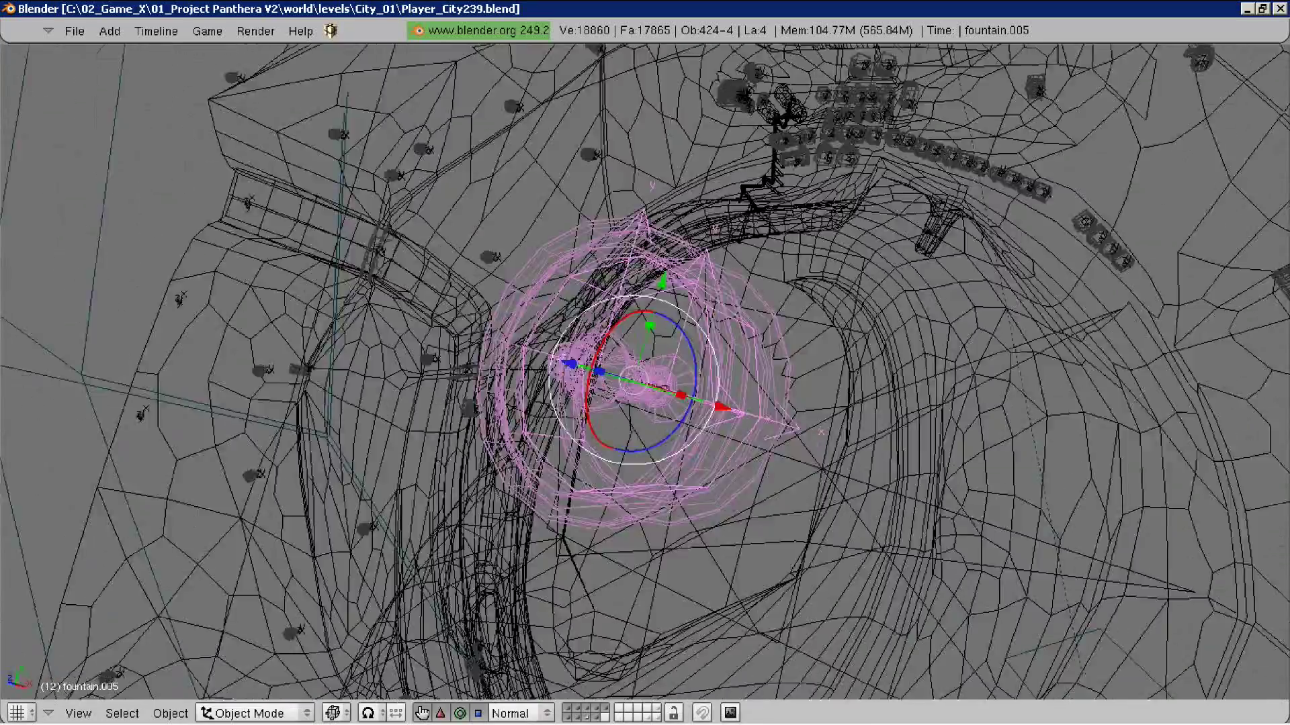
{"action": "middle_click_drag", "start_coordinate": [645, 403], "coordinate": [645, 302]}
{"action": "key", "text": "alt+z"}
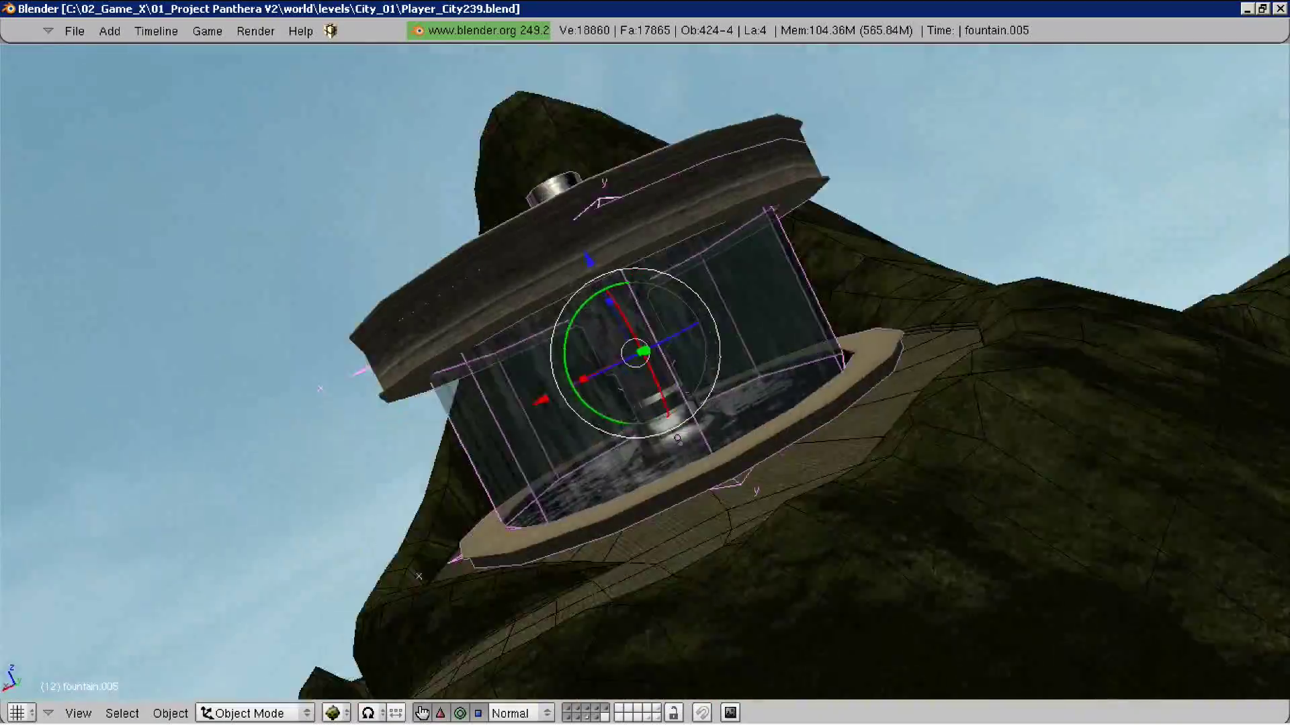
{"action": "middle_click_drag", "start_coordinate": [645, 363], "coordinate": [605, 260]}
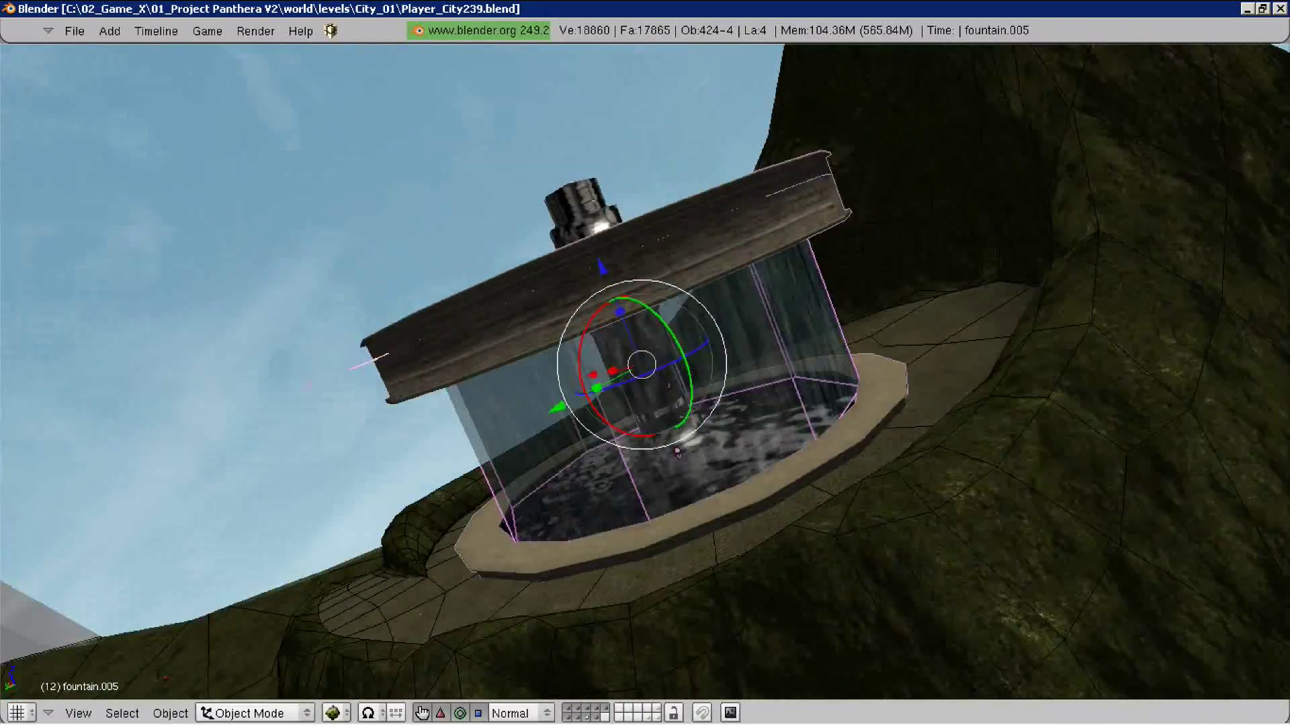
{"action": "mouse_move", "coordinate": [645, 363]}
{"action": "middle_mouse_down"}
{"action": "mouse_move", "coordinate": [645, 308]}
{"action": "mouse_move", "coordinate": [645, 376]}
{"action": "middle_mouse_up"}
Try height-only scaling on the fountain, then rescale the Circle.001 water curtain's faces
{"action": "key", "text": "s"}
{"action": "key", "text": "z"}
{"action": "key", "text": "Escape"}
{"action": "key", "text": "s"}
{"action": "key", "text": "z"}
{"action": "key", "text": "Escape"}
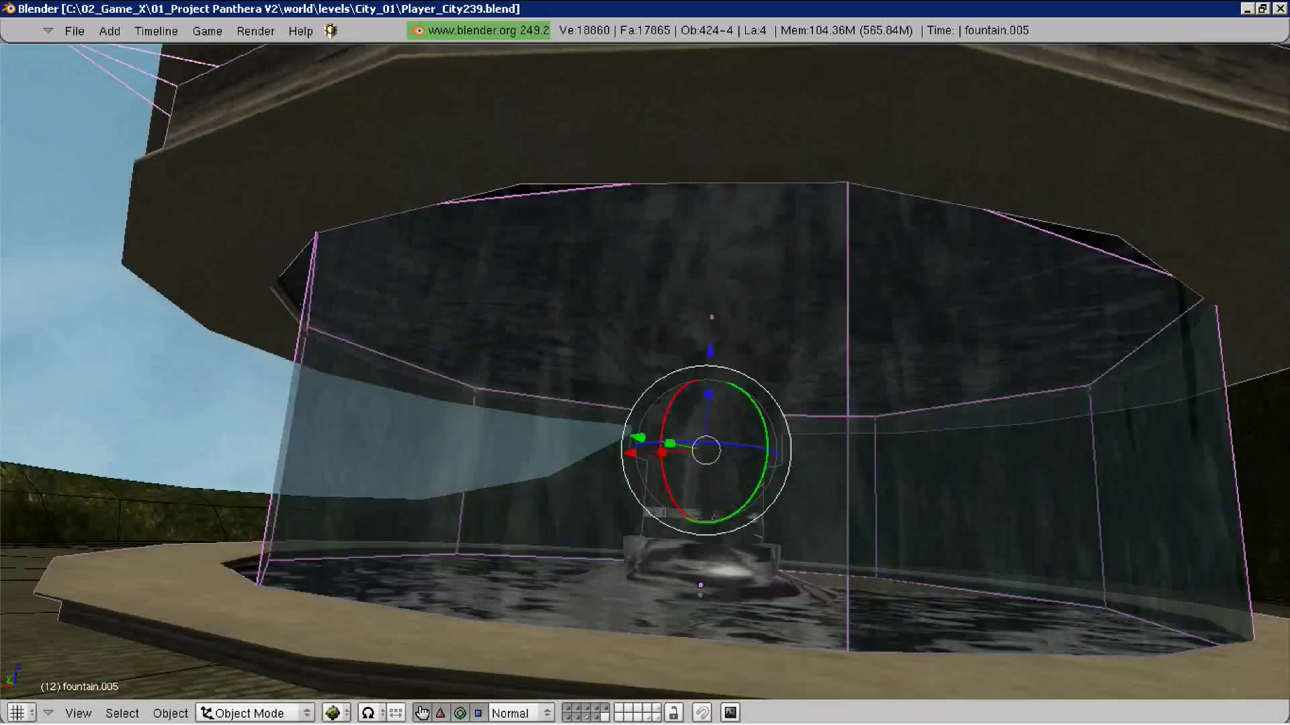
{"action": "key", "text": "Tab"}
{"action": "key", "text": "s"}
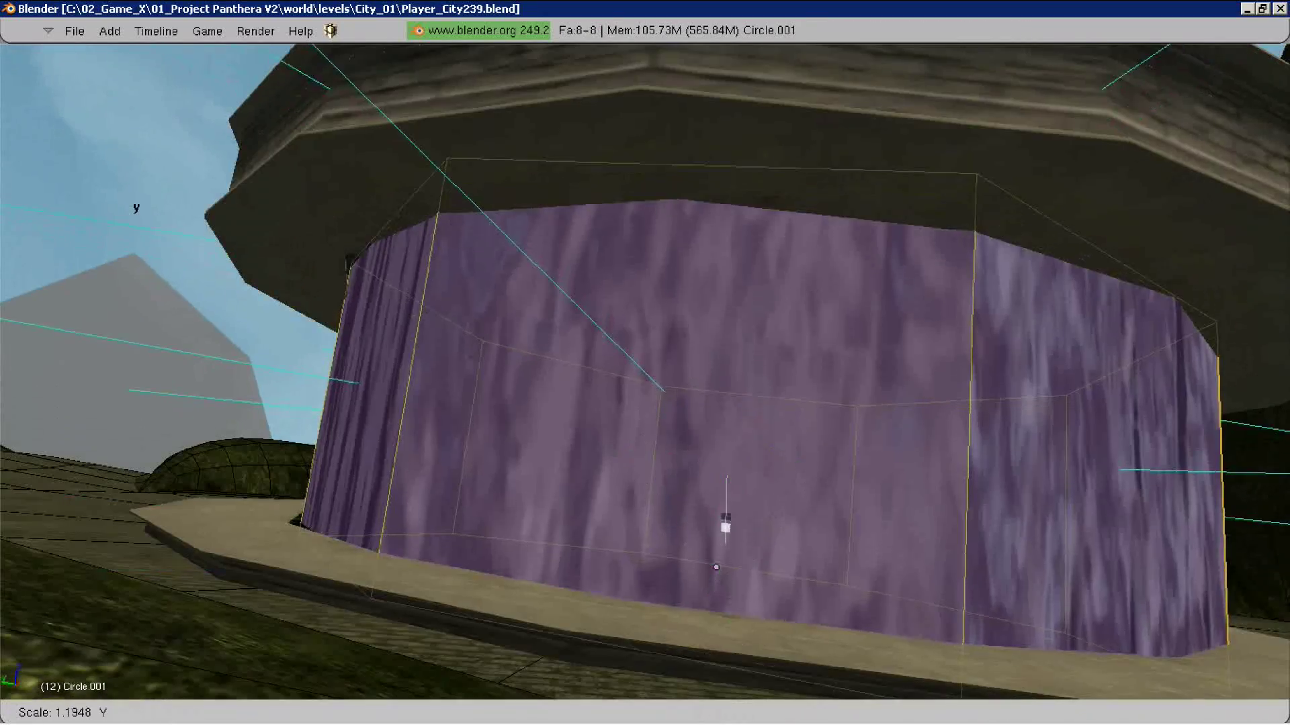
{"action": "key", "text": "Return"}
{"action": "key", "text": "Tab"}
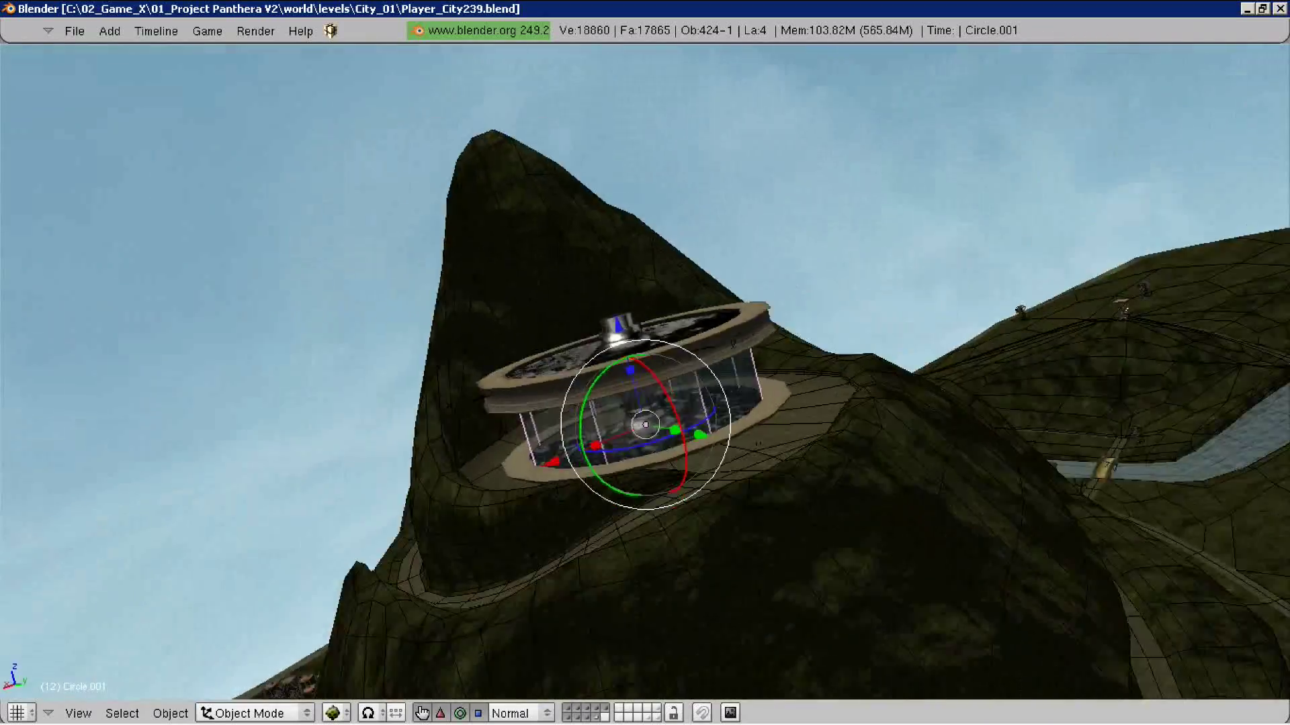
{"action": "key", "text": "KP_8"}
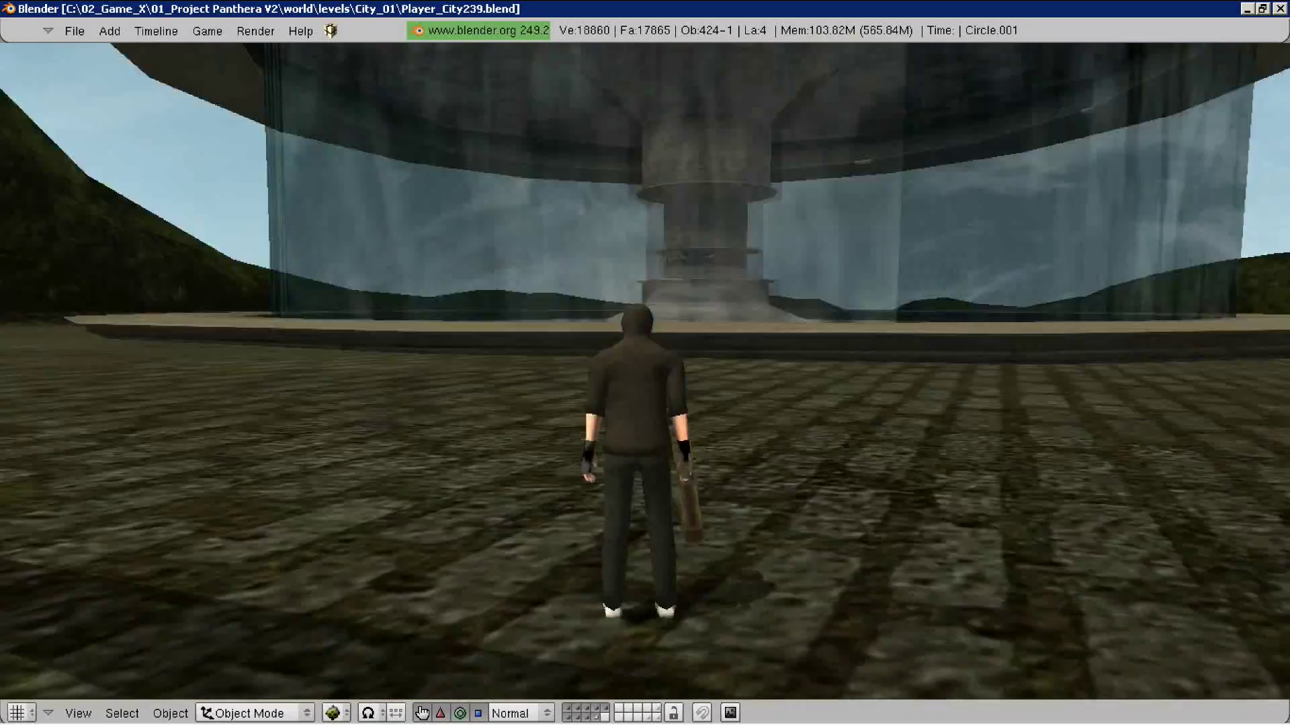
Walk the player up the hill in play mode, exit, then run and exit a second test
{"action": "key", "text": "w"}
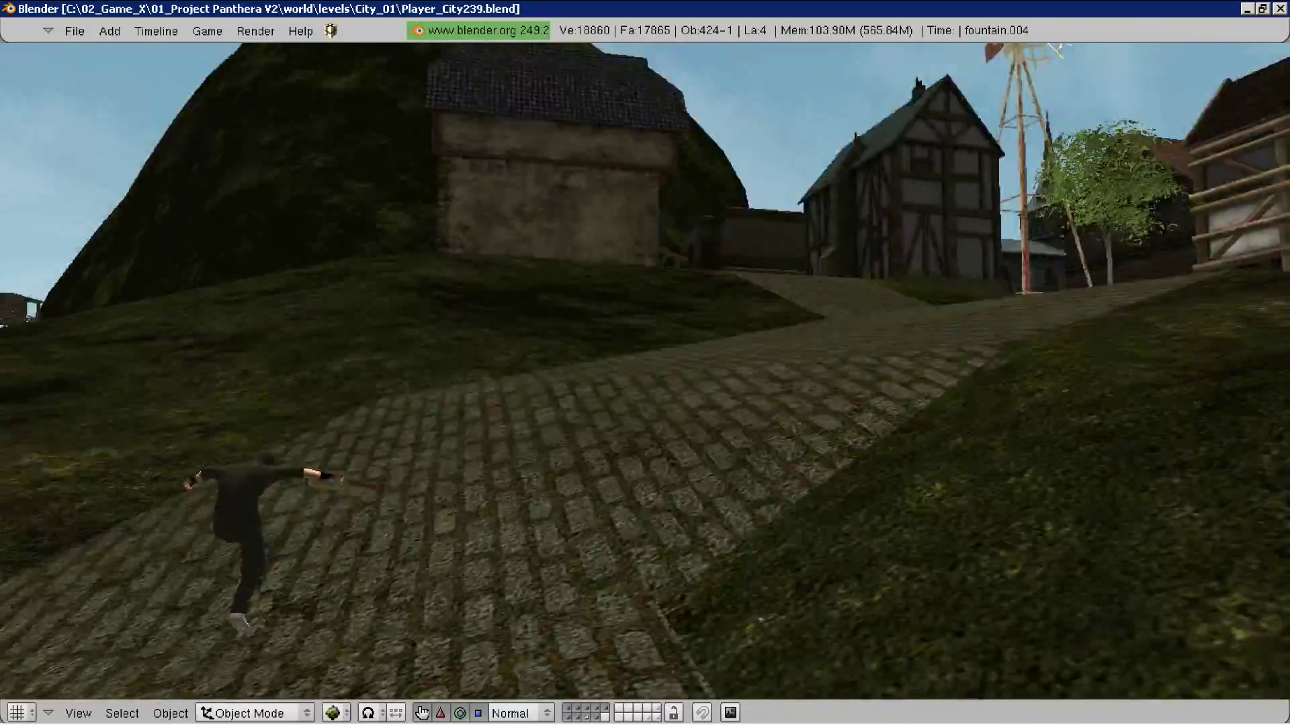
{"action": "key", "text": "Escape"}
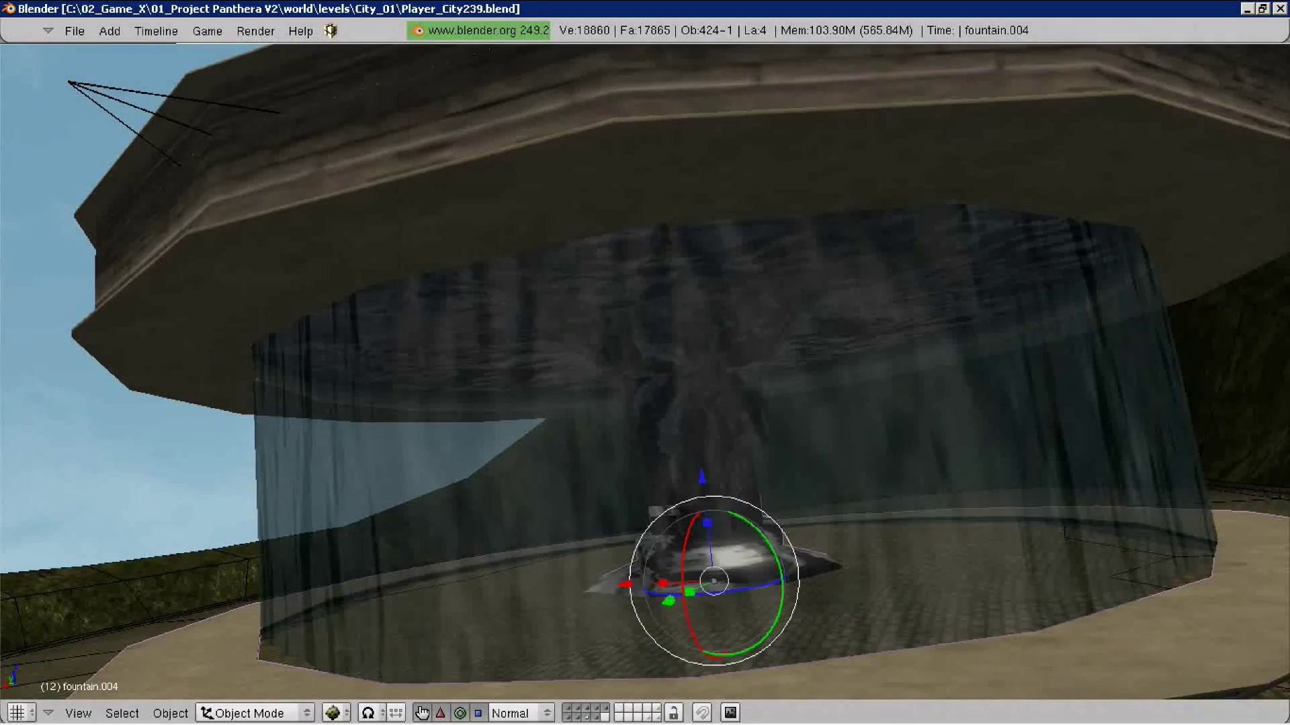
{"action": "key", "text": "p"}
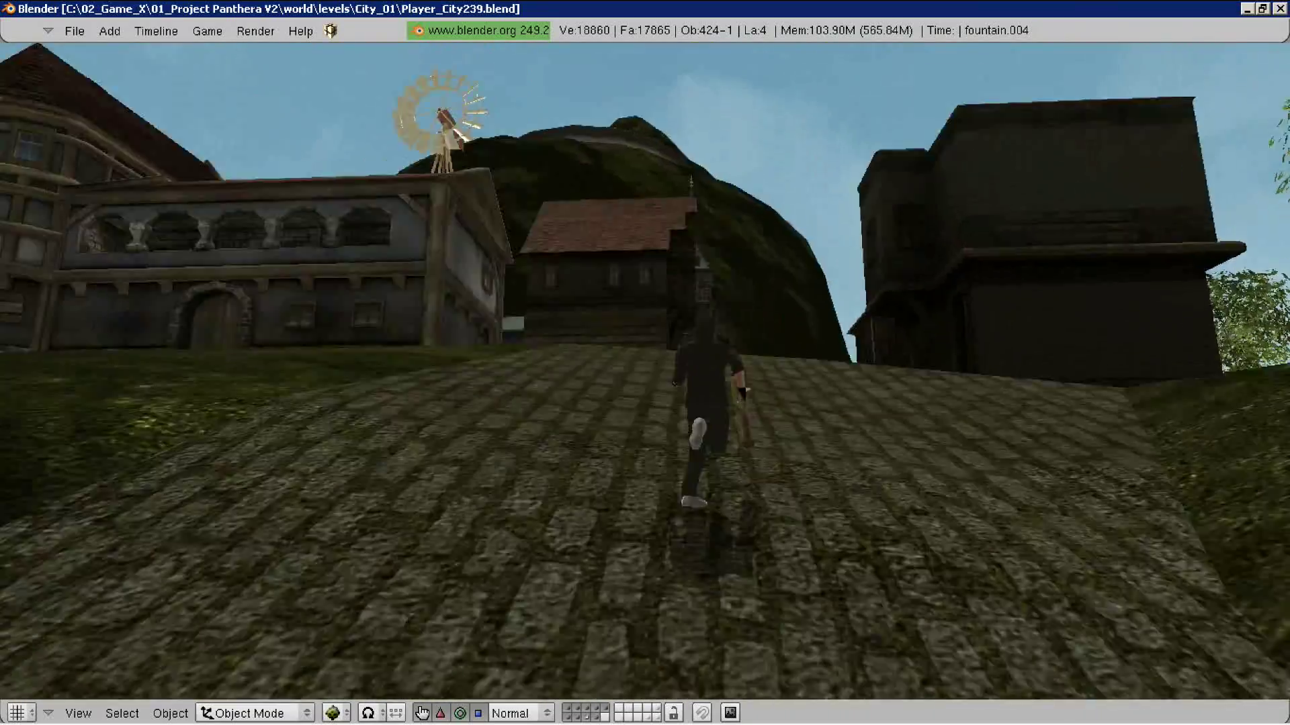
{"action": "key", "text": "Escape"}
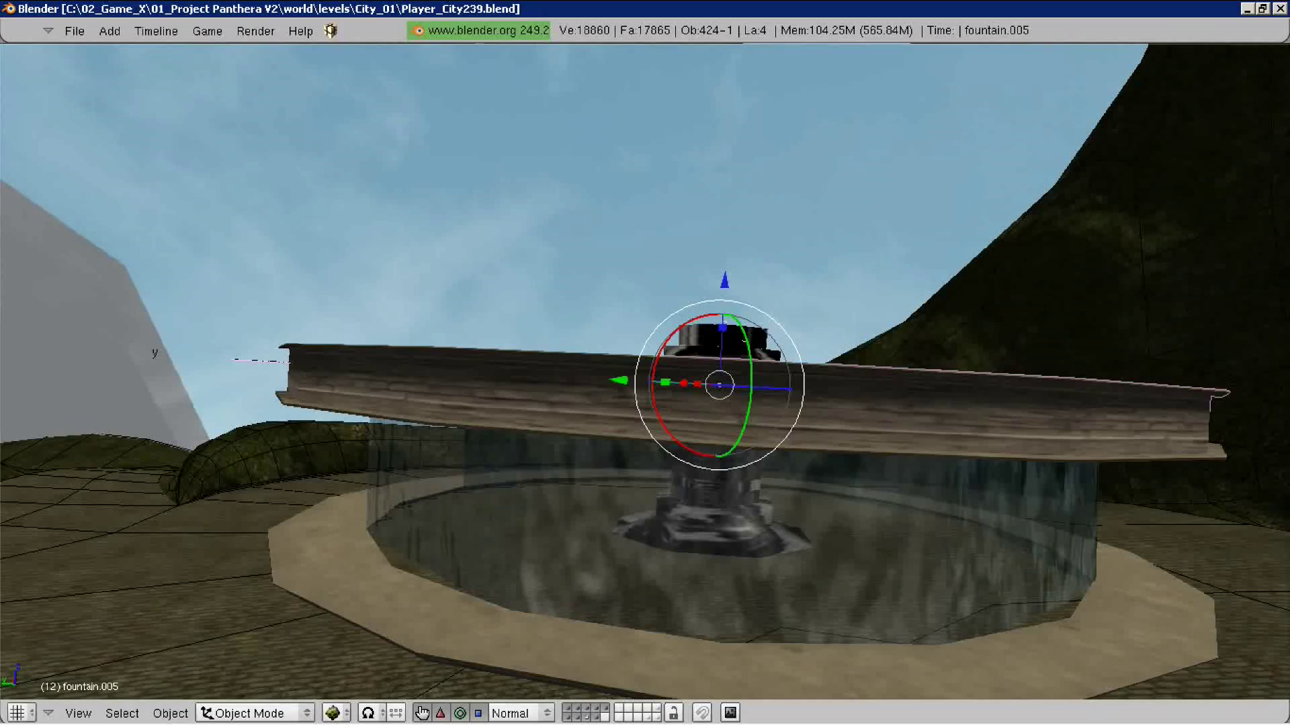
Scale fountain.004 vertically and move it along Y around the water curtain
{"action": "right_click", "coordinate": [714, 473]}
{"action": "key", "text": "s"}
{"action": "key", "text": "z"}
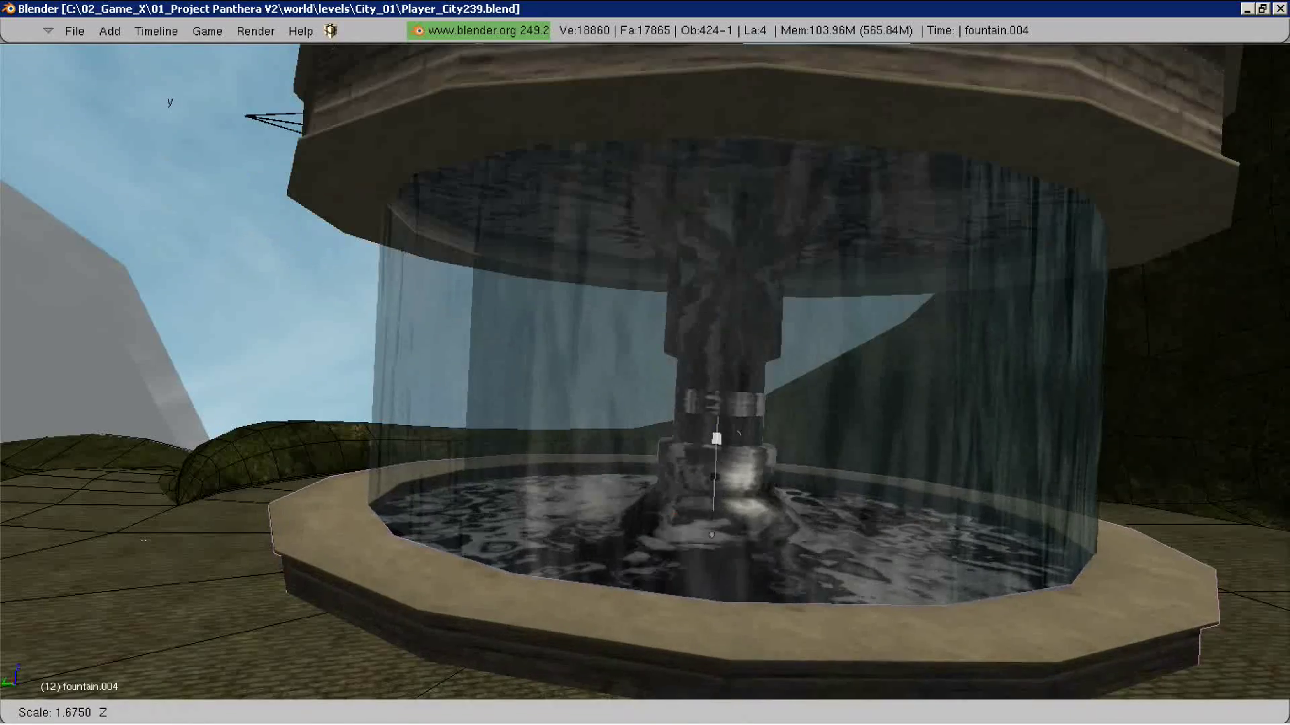
{"action": "key", "text": "Return"}
{"action": "right_click", "coordinate": [685, 504]}
{"action": "mouse_move", "coordinate": [685, 504]}
{"action": "middle_mouse_down"}
{"action": "mouse_move", "coordinate": [674, 182]}
{"action": "mouse_move", "coordinate": [668, 437]}
{"action": "mouse_move", "coordinate": [652, 406]}
{"action": "mouse_move", "coordinate": [667, 464]}
{"action": "mouse_move", "coordinate": [718, 460]}
{"action": "mouse_move", "coordinate": [641, 438]}
{"action": "mouse_move", "coordinate": [662, 388]}
{"action": "mouse_move", "coordinate": [648, 346]}
{"action": "middle_mouse_up"}
{"action": "right_click", "coordinate": [667, 438]}
{"action": "key", "text": "g"}
{"action": "key", "text": "y"}
{"action": "key", "text": "Return"}
{"action": "left_click", "coordinate": [673, 465]}
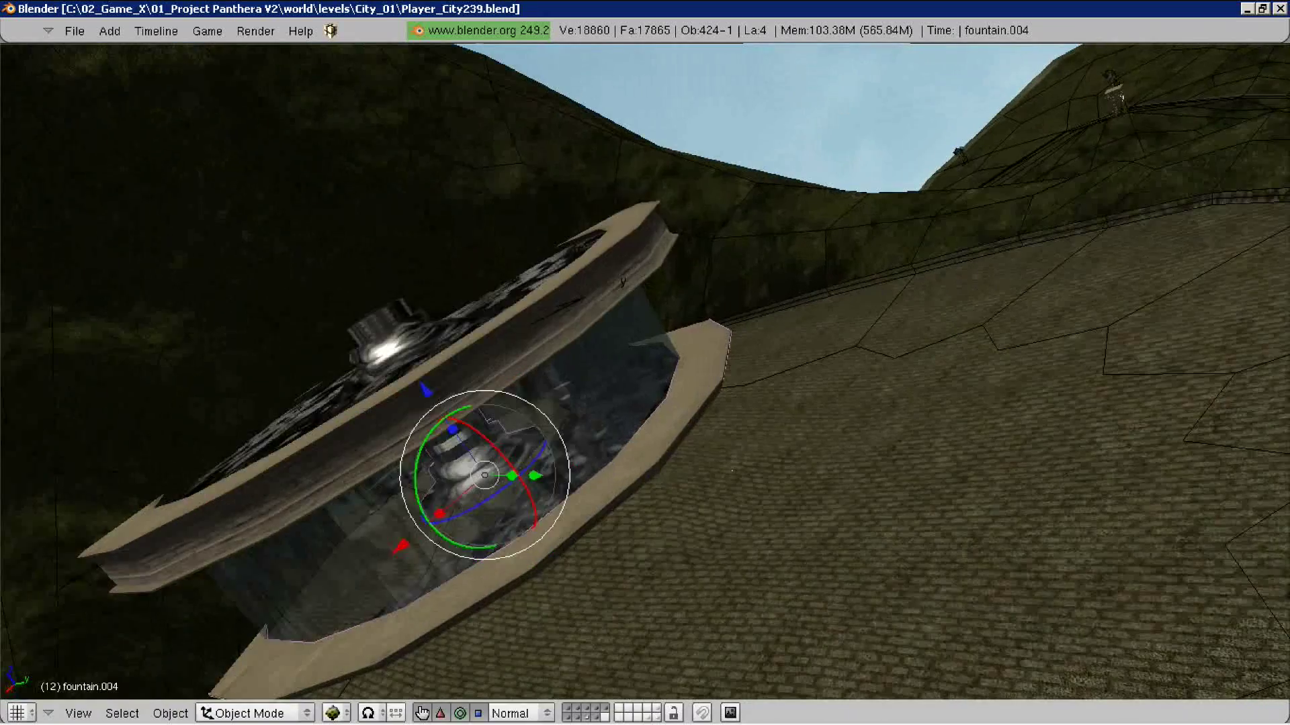
Rescale the fountain top vertically and shift it along Y and sideways
{"action": "key", "text": "s"}
{"action": "key", "text": "z"}
{"action": "key", "text": "s"}
{"action": "key", "text": "z"}
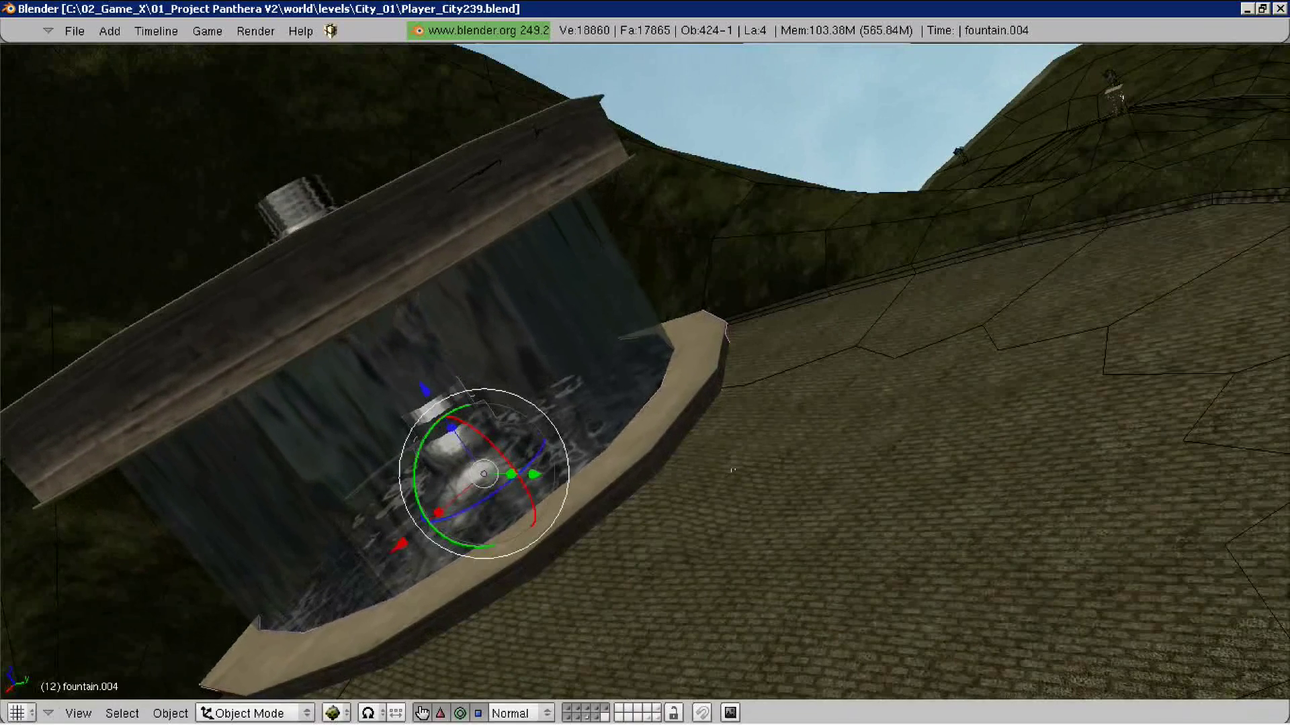
{"action": "left_click", "coordinate": [732, 471]}
{"action": "middle_click_drag", "start_coordinate": [732, 471], "coordinate": [639, 454]}
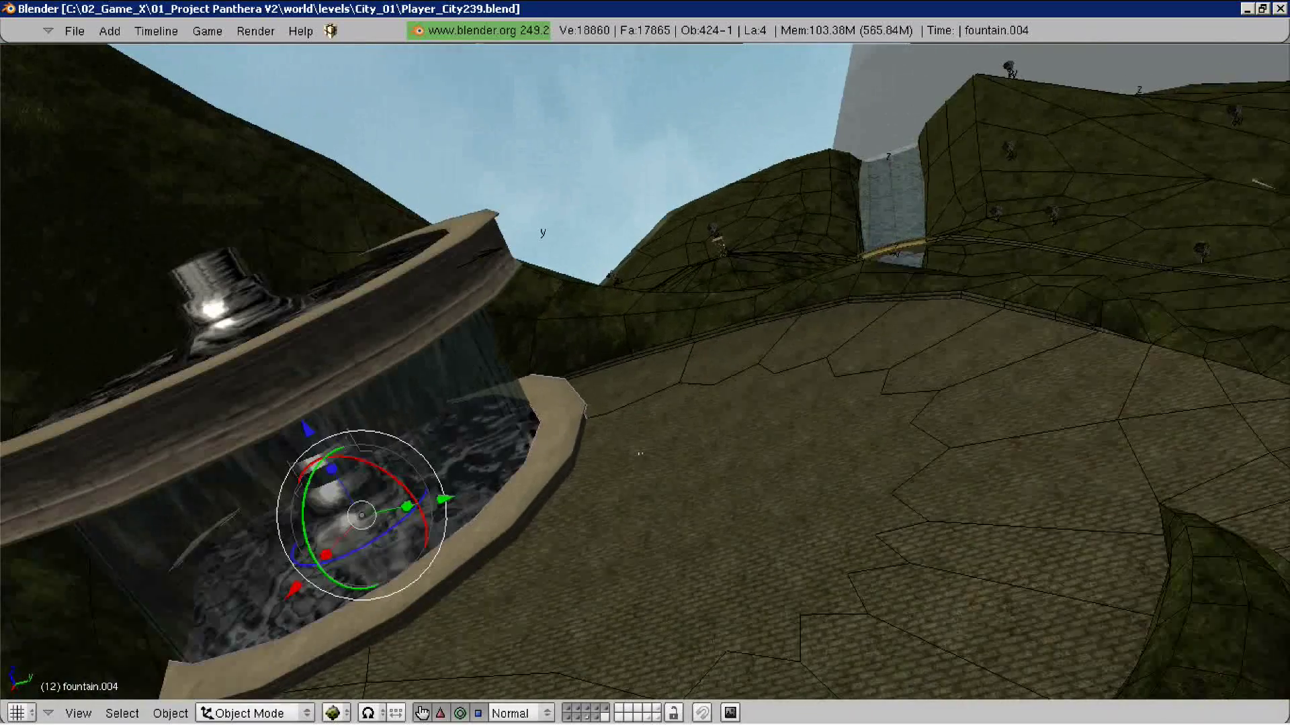
{"action": "left_click", "coordinate": [713, 438]}
{"action": "mouse_move", "coordinate": [714, 438]}
{"action": "middle_mouse_down"}
{"action": "mouse_move", "coordinate": [484, 347]}
{"action": "mouse_move", "coordinate": [717, 388]}
{"action": "mouse_move", "coordinate": [658, 417]}
{"action": "middle_mouse_up"}
{"action": "left_click", "coordinate": [706, 396]}
Play-test the fountain in the game, then reframe the cylinder and switch to the SR:2-Model layout
{"action": "left_click", "coordinate": [207, 31]}
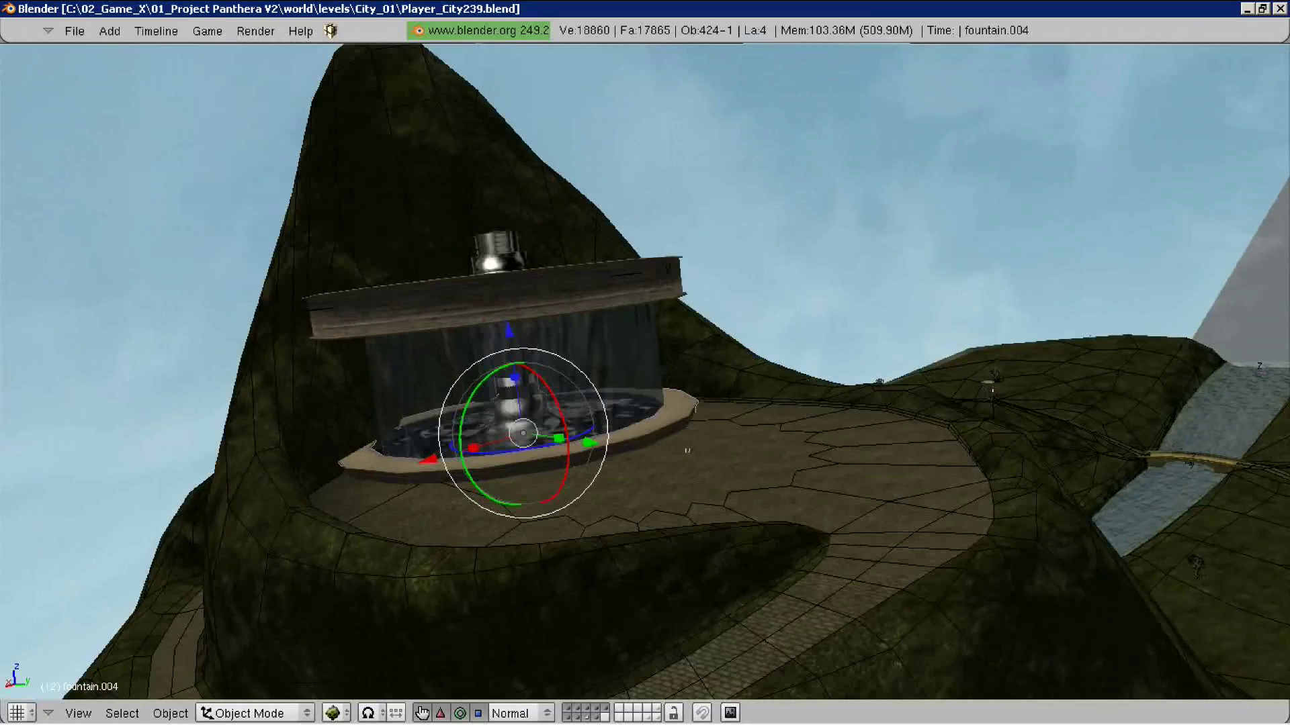
{"action": "key", "text": "p"}
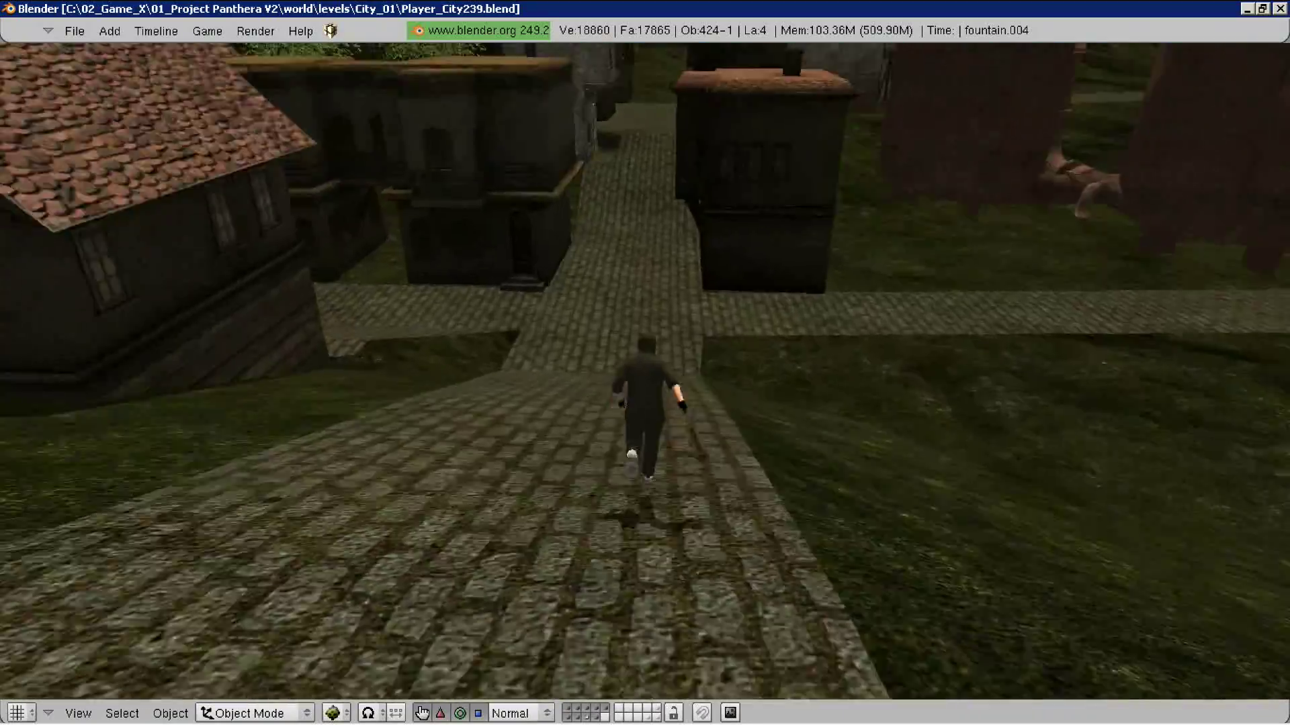
{"action": "key", "text": "Escape"}
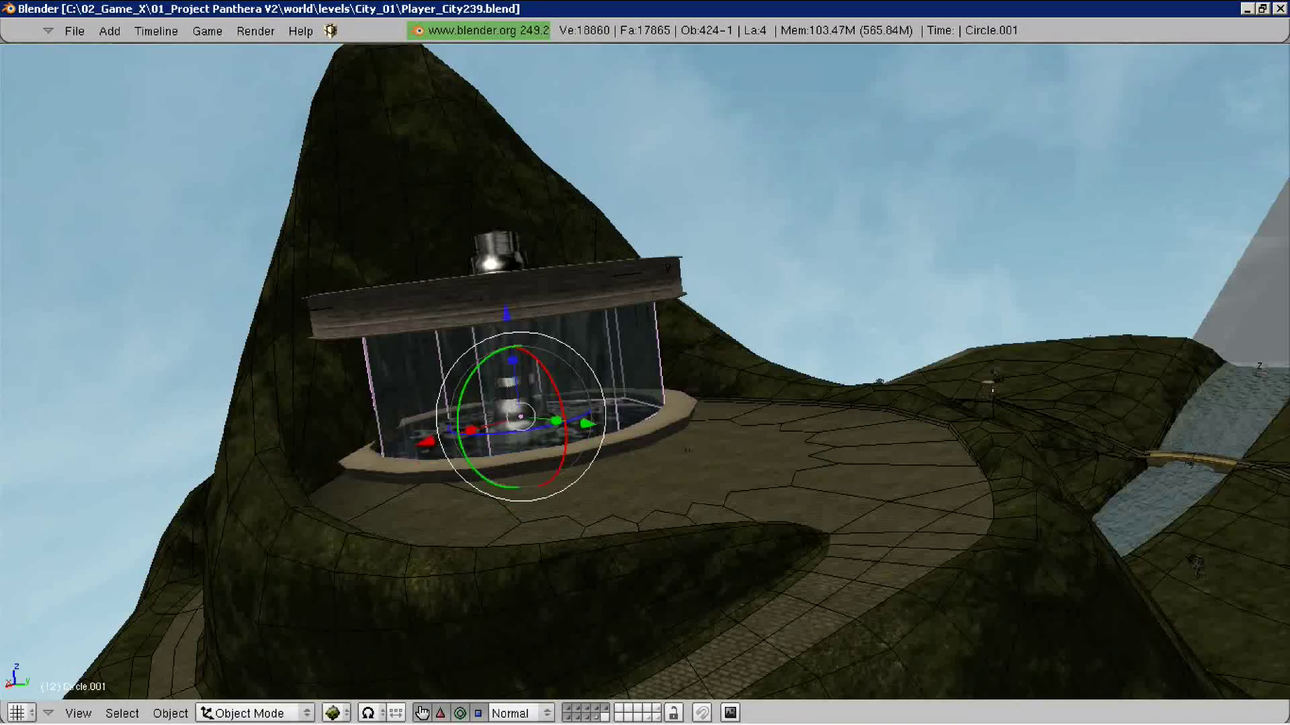
{"action": "key", "text": "KP_Decimal"}
{"action": "left_click", "coordinate": [705, 472]}
{"action": "mouse_move", "coordinate": [705, 471]}
{"action": "middle_mouse_down"}
{"action": "mouse_move", "coordinate": [633, 259]}
{"action": "mouse_move", "coordinate": [605, 289]}
{"action": "middle_mouse_up"}
{"action": "key", "text": "ctrl+Right"}
Toggle the Circle.001 cylinder into Edit Mode and back to Object Mode
{"action": "middle_click_drag", "start_coordinate": [319, 202], "coordinate": [349, 201]}
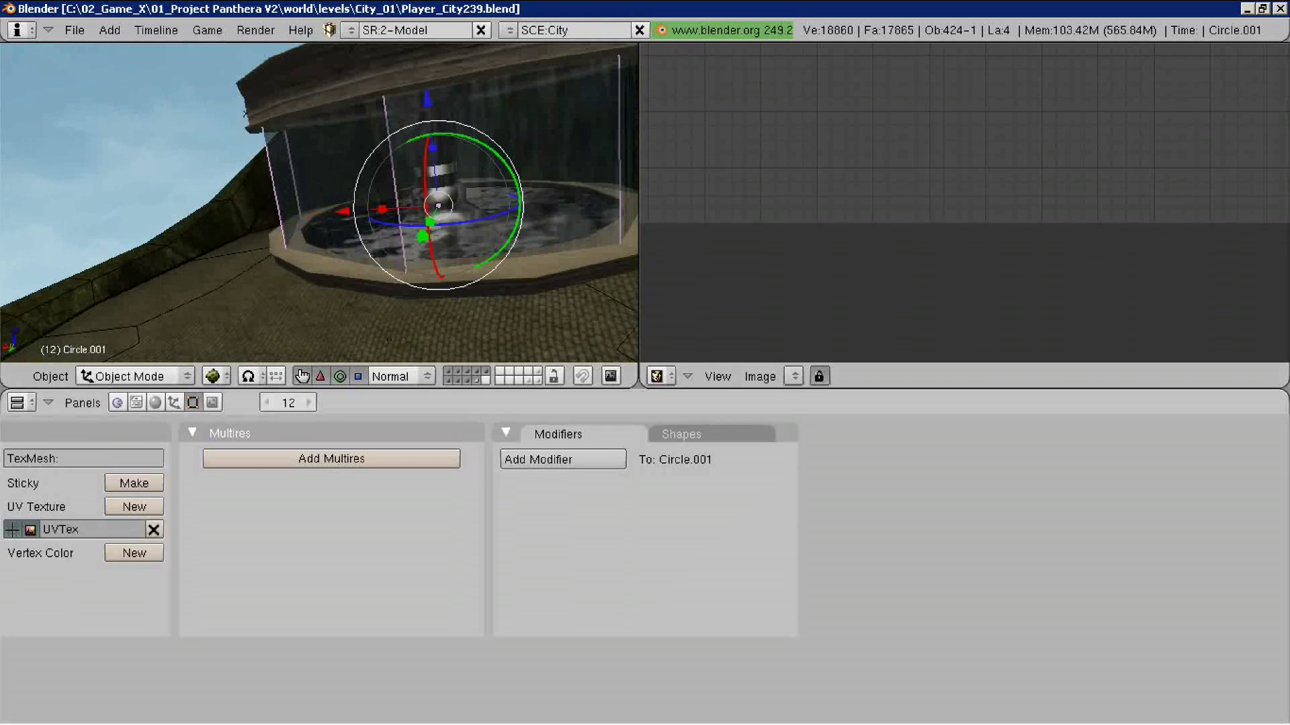
{"action": "left_click", "coordinate": [121, 338]}
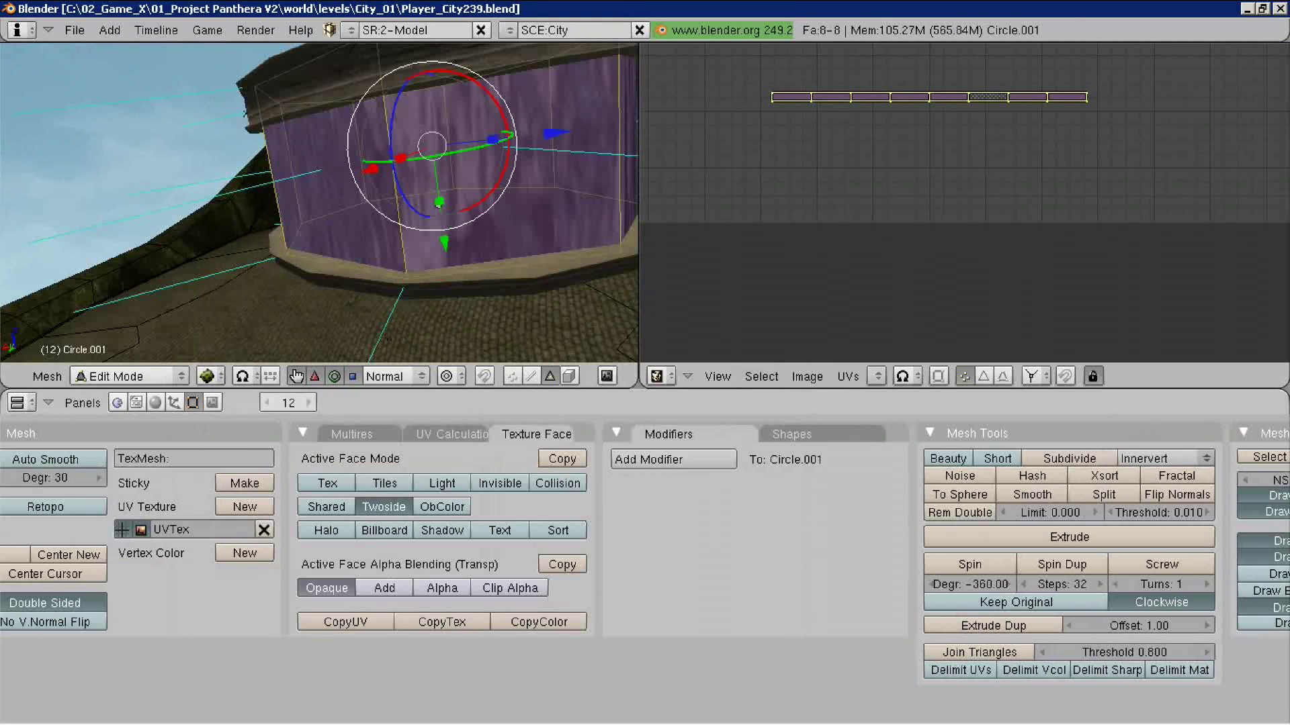
{"action": "key", "text": "Tab"}
{"action": "middle_click_drag", "start_coordinate": [438, 205], "coordinate": [353, 173]}
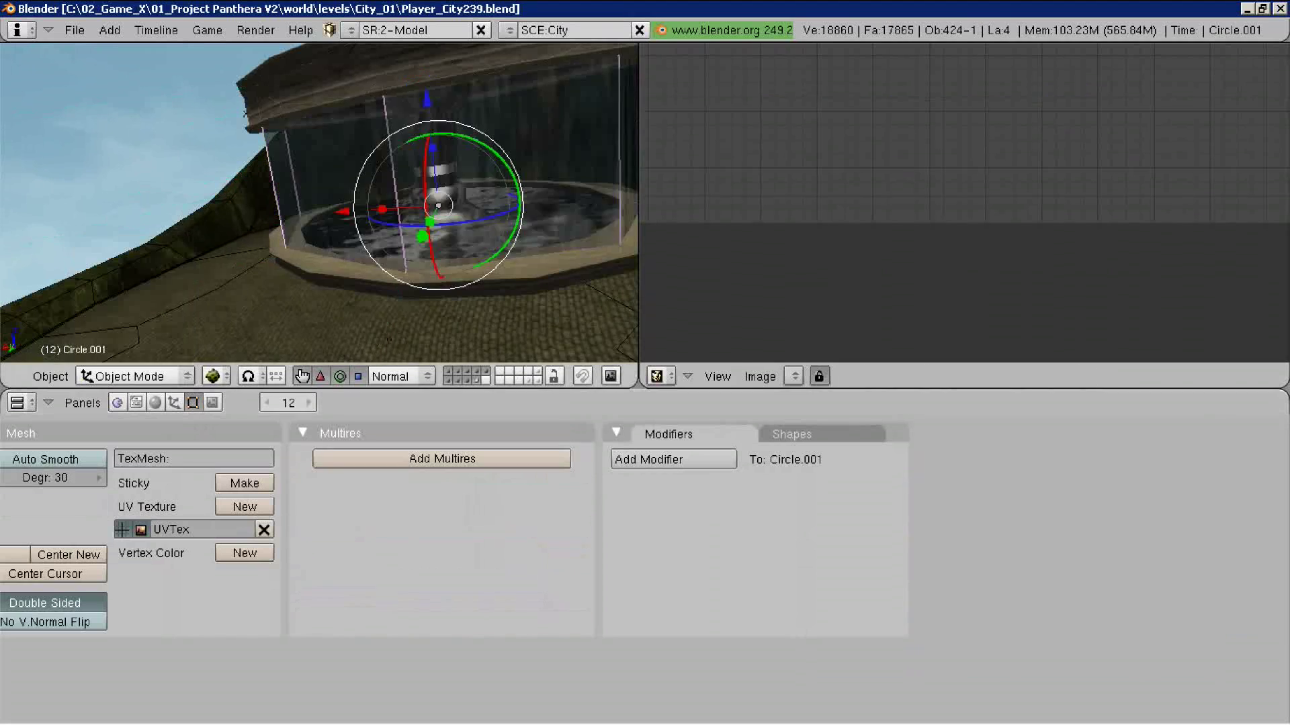
Make Circle.001 single-user so it gets its own FLUSS.001 material, and show its material settings
{"action": "key", "text": "space"}
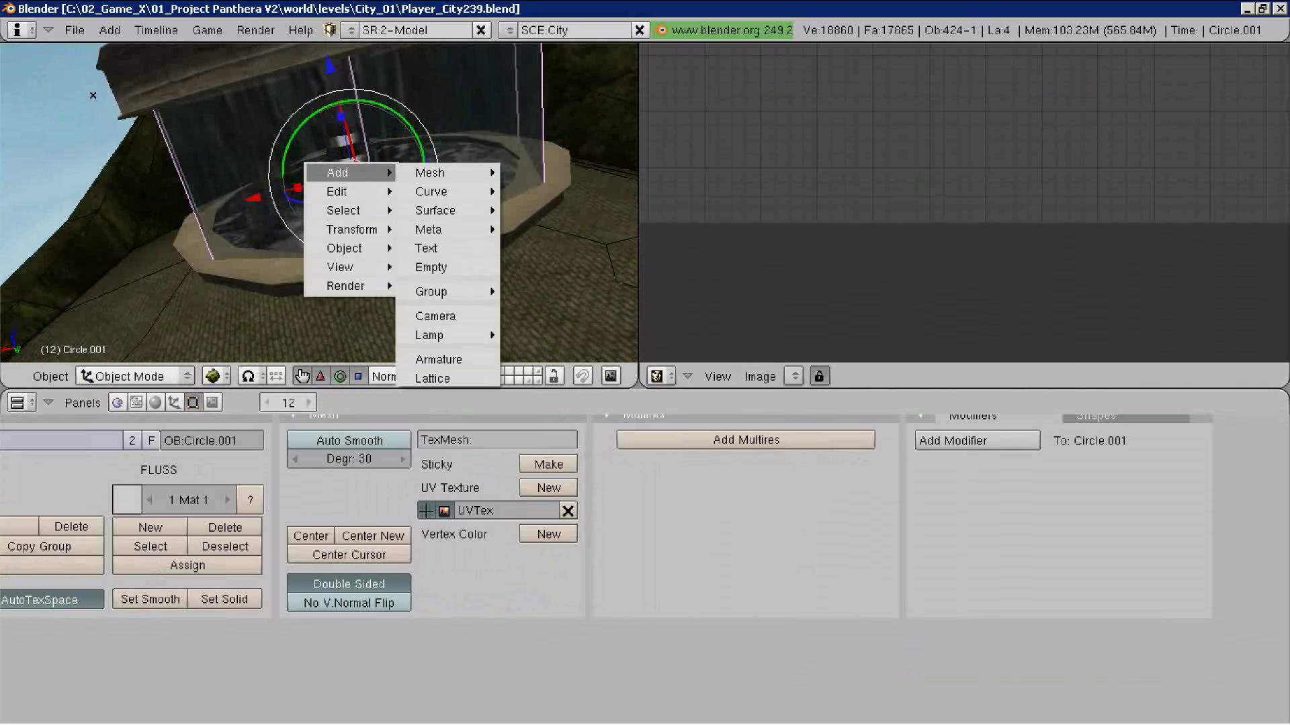
{"action": "left_click", "coordinate": [619, 285]}
{"action": "left_click", "coordinate": [352, 352]}
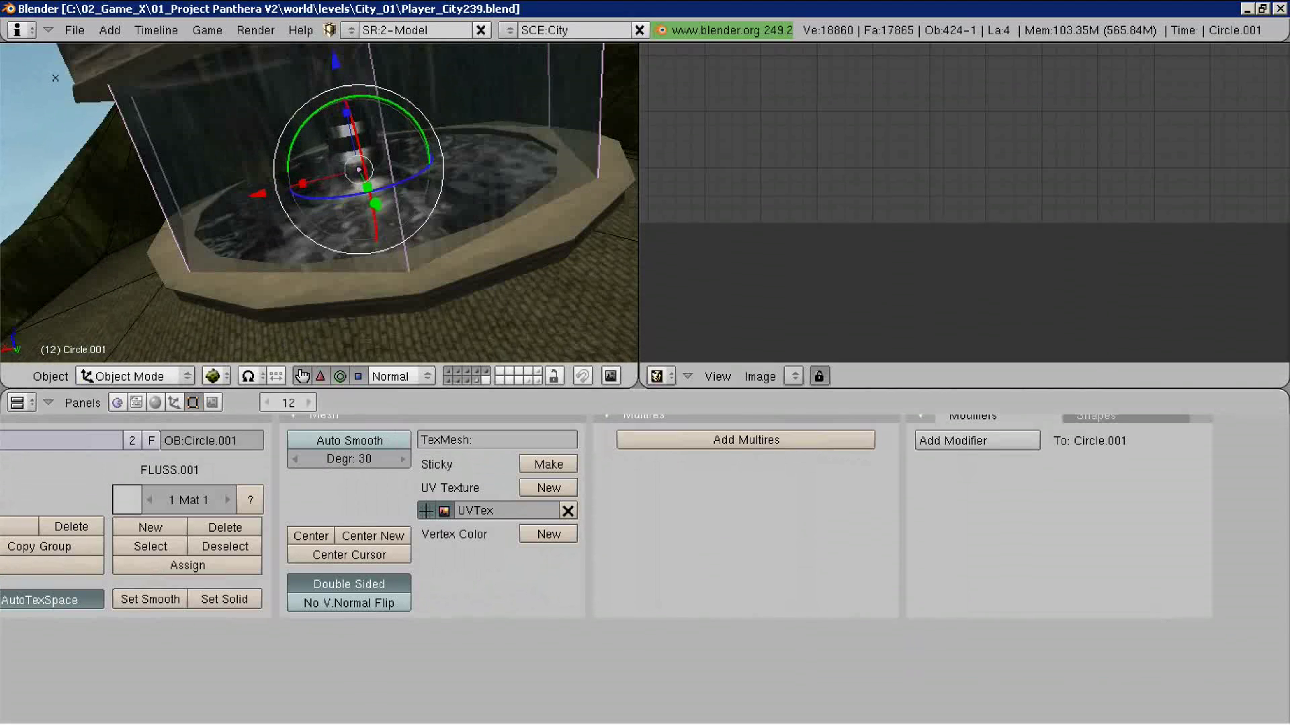
{"action": "left_click", "coordinate": [155, 402]}
{"action": "left_click", "coordinate": [662, 459]}
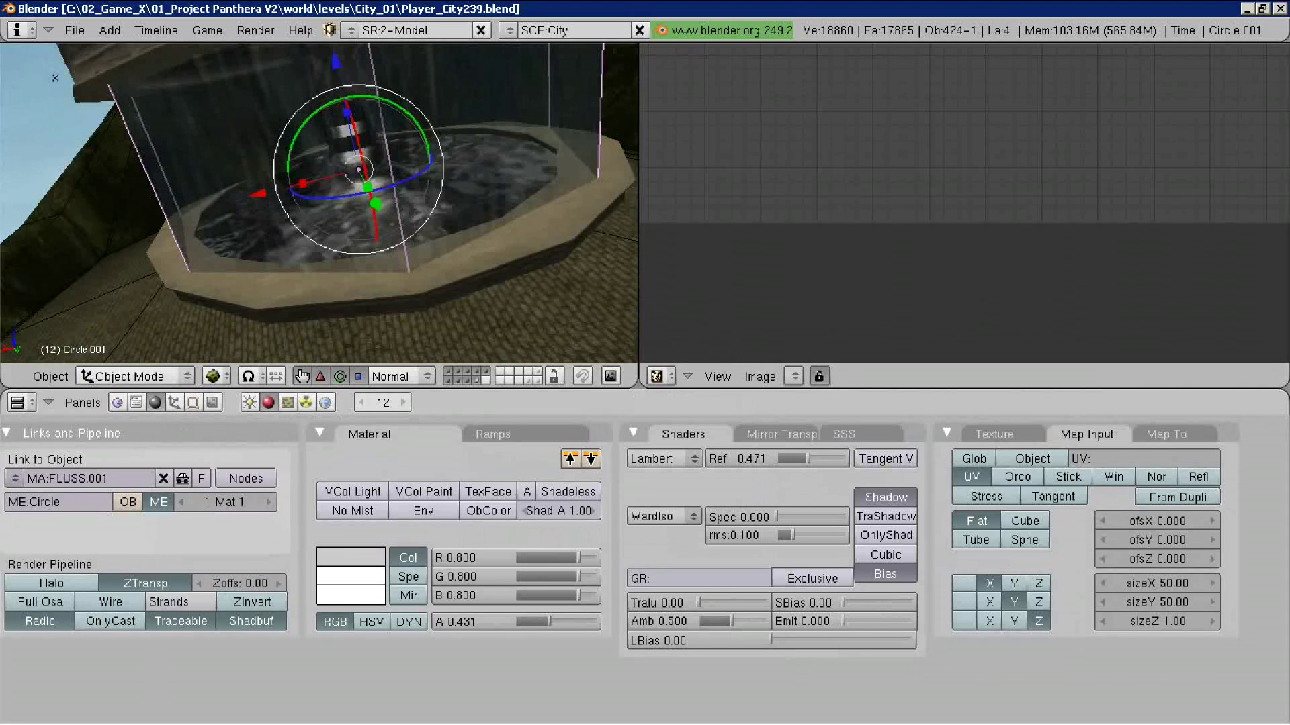
Adjust the FLUSS.001 shader sliders to Ref 1.000, Spec 0.485 and rms 0.160
{"action": "middle_click_drag", "start_coordinate": [319, 201], "coordinate": [269, 175]}
{"action": "left_click_drag", "start_coordinate": [778, 516], "coordinate": [781, 517]}
{"action": "middle_click_drag", "start_coordinate": [322, 69], "coordinate": [303, 72]}
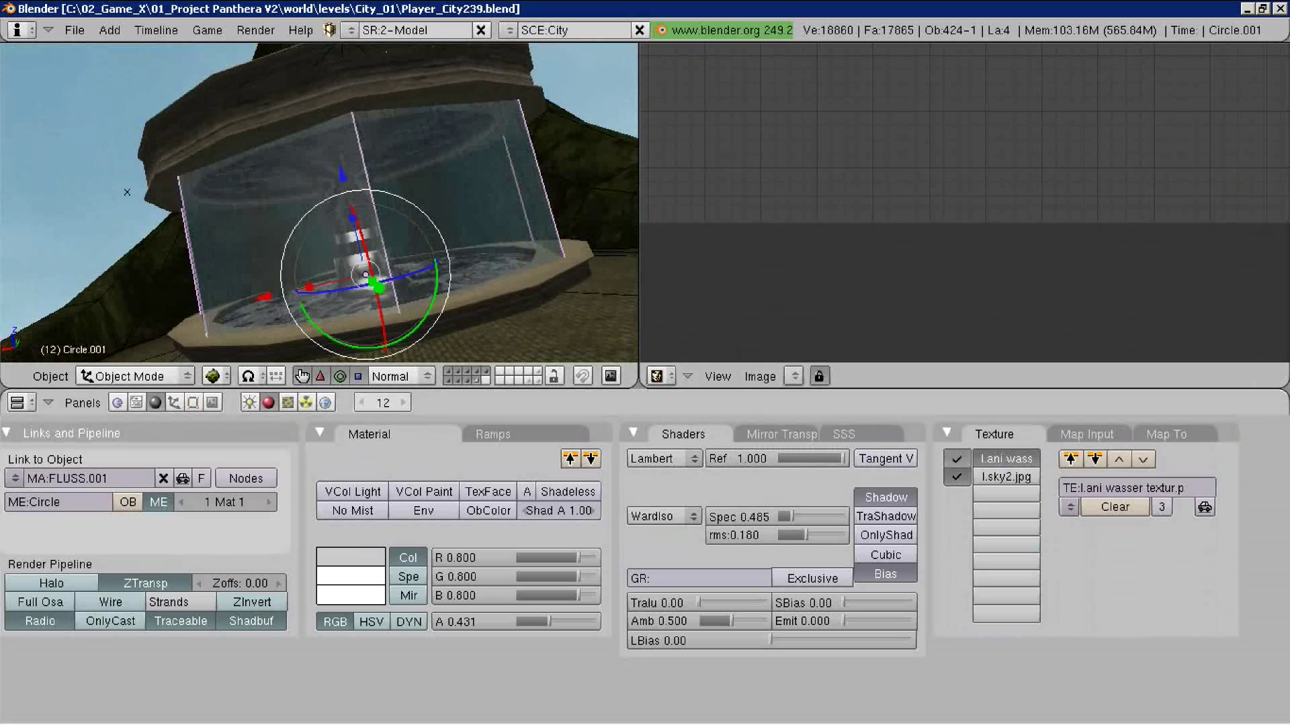
{"action": "right_click", "coordinate": [201, 269]}
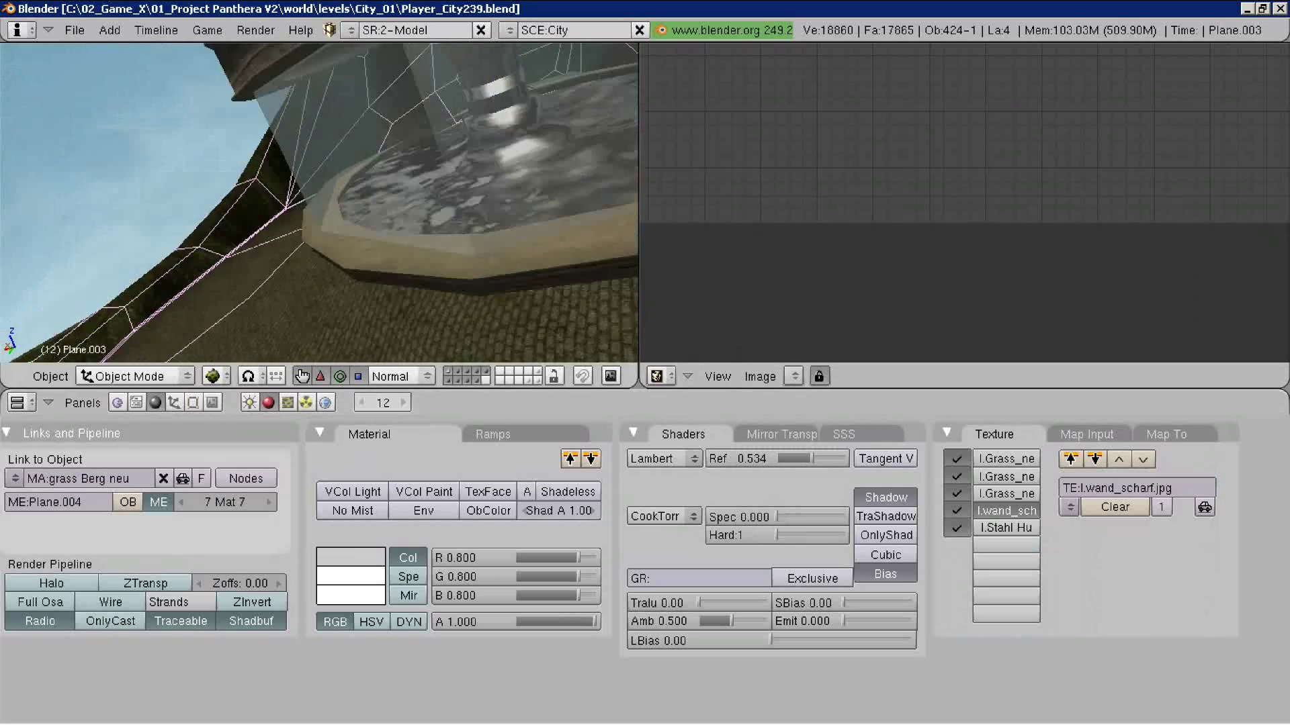